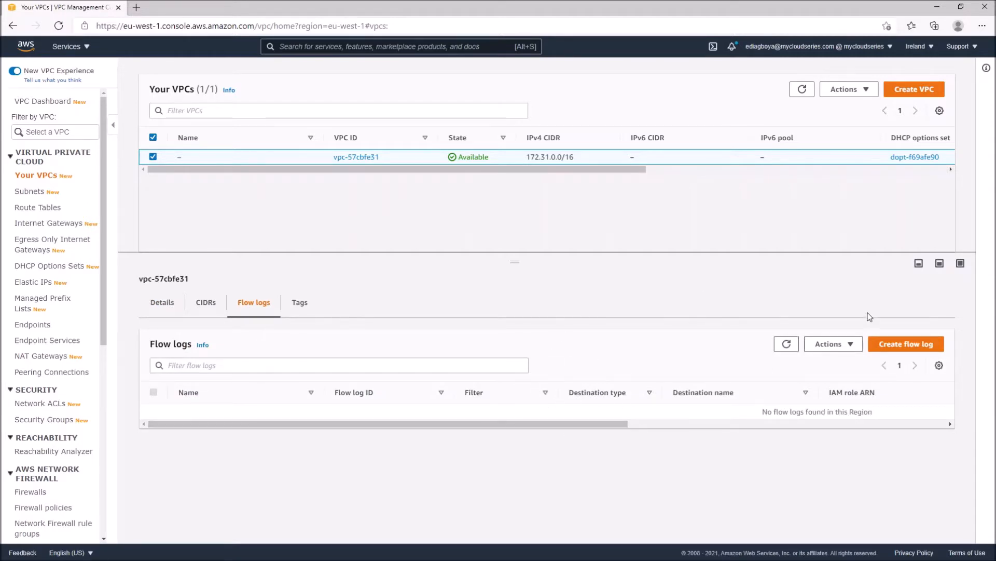
Start creating a flow log for the VPC and name it flowlog1
{"action": "left_click", "coordinate": [907, 344]}
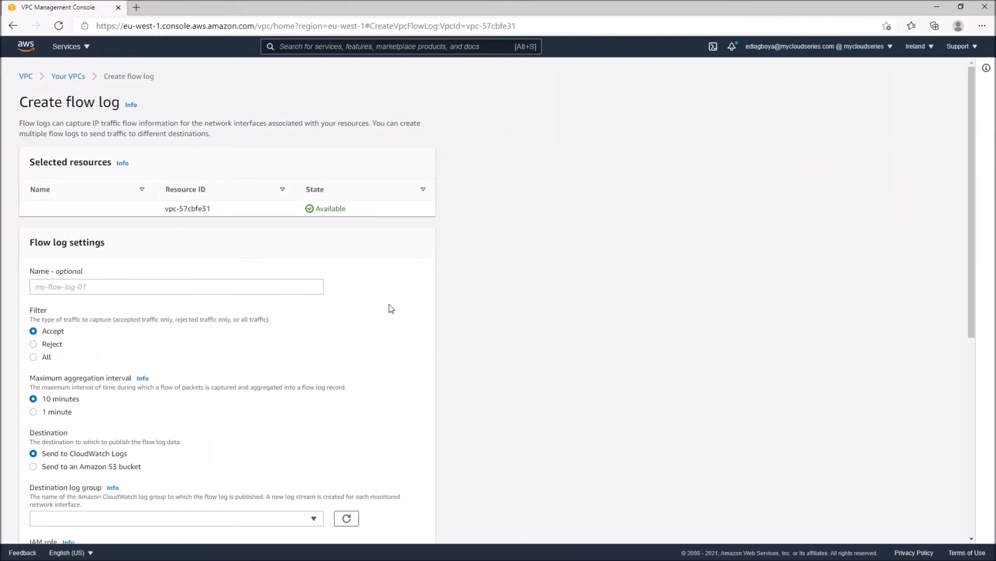
{"action": "scroll", "coordinate": [389, 307], "scroll_direction": "down", "scroll_amount": 1}
{"action": "scroll", "coordinate": [392, 309], "scroll_direction": "up", "scroll_amount": 1}
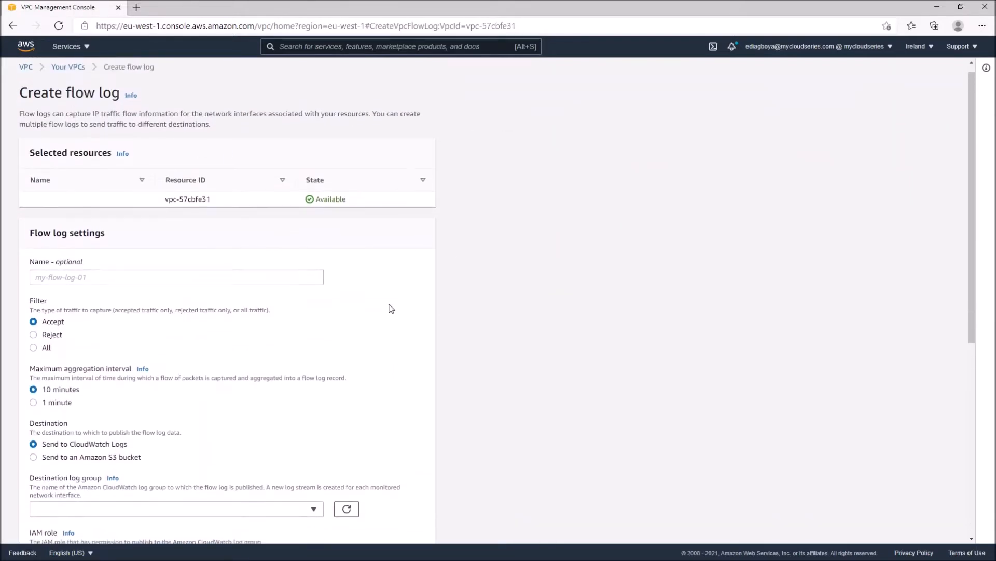
{"action": "left_click", "coordinate": [178, 282]}
{"action": "type", "text": "flowlog1"}
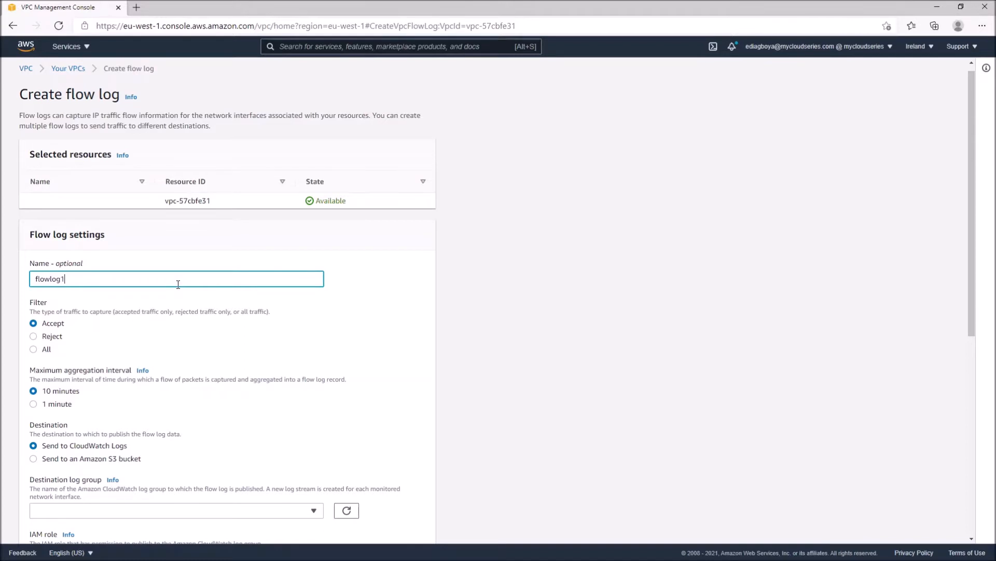
Review the flow log's filter, aggregation interval, destination, log group, IAM role, record format and tag settings
{"action": "scroll", "coordinate": [179, 288], "scroll_direction": "down", "scroll_amount": 1}
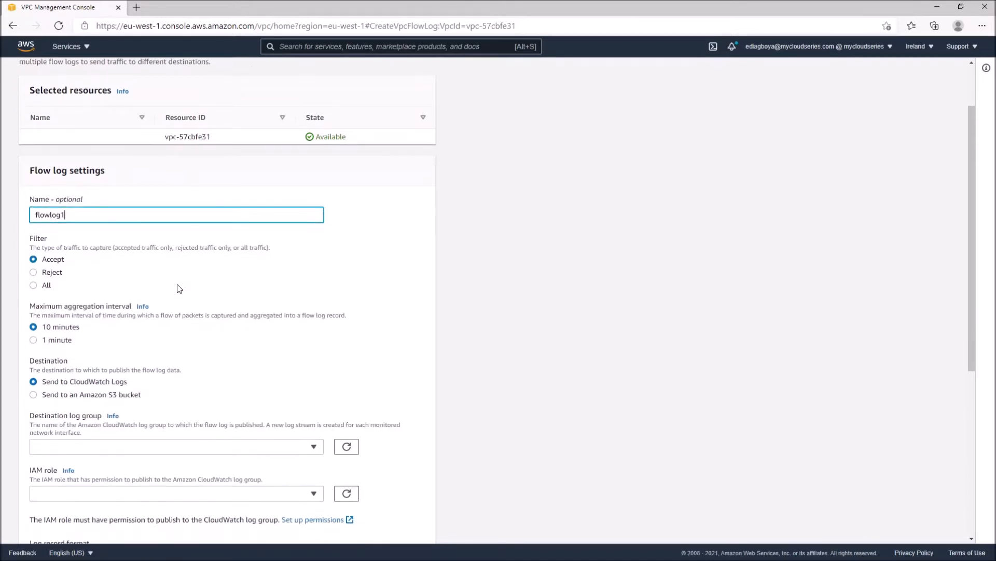
{"action": "scroll", "coordinate": [179, 289], "scroll_direction": "down", "scroll_amount": 2}
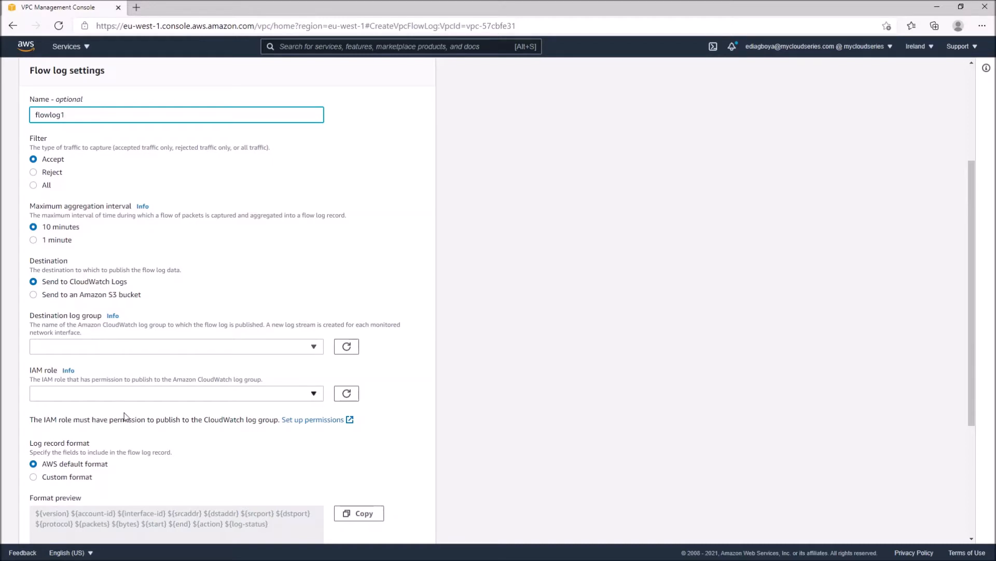
{"action": "scroll", "coordinate": [164, 472], "scroll_direction": "down", "scroll_amount": 1}
{"action": "scroll", "coordinate": [163, 472], "scroll_direction": "up", "scroll_amount": 1}
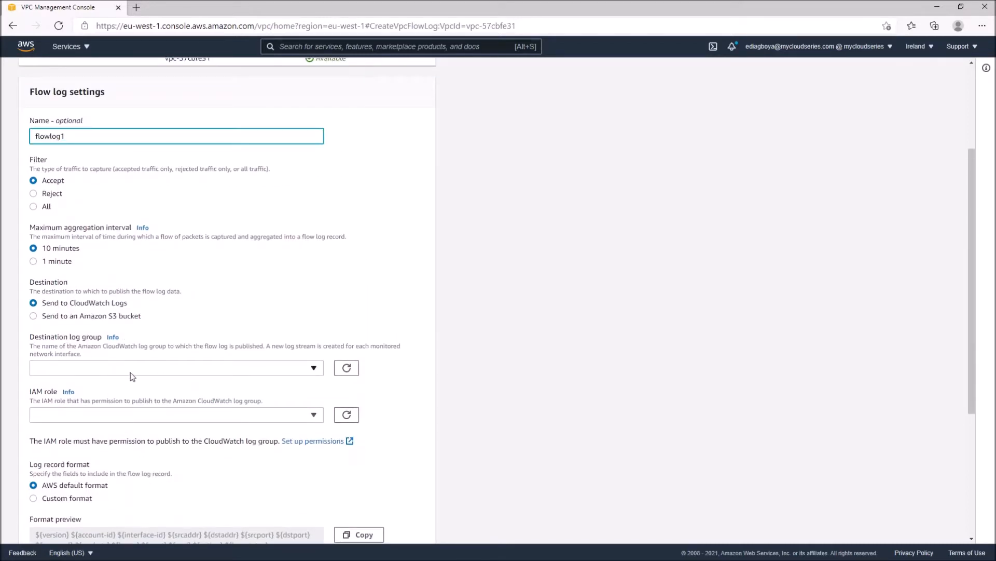
{"action": "left_click", "coordinate": [75, 305]}
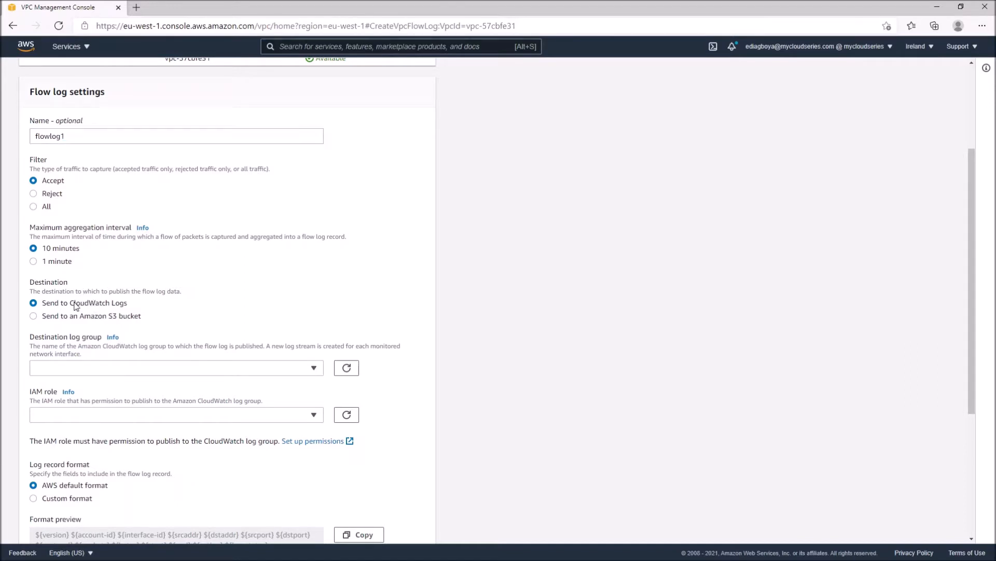
{"action": "double_click", "coordinate": [55, 309]}
{"action": "left_click", "coordinate": [95, 295]}
{"action": "scroll", "coordinate": [206, 410], "scroll_direction": "down", "scroll_amount": 1}
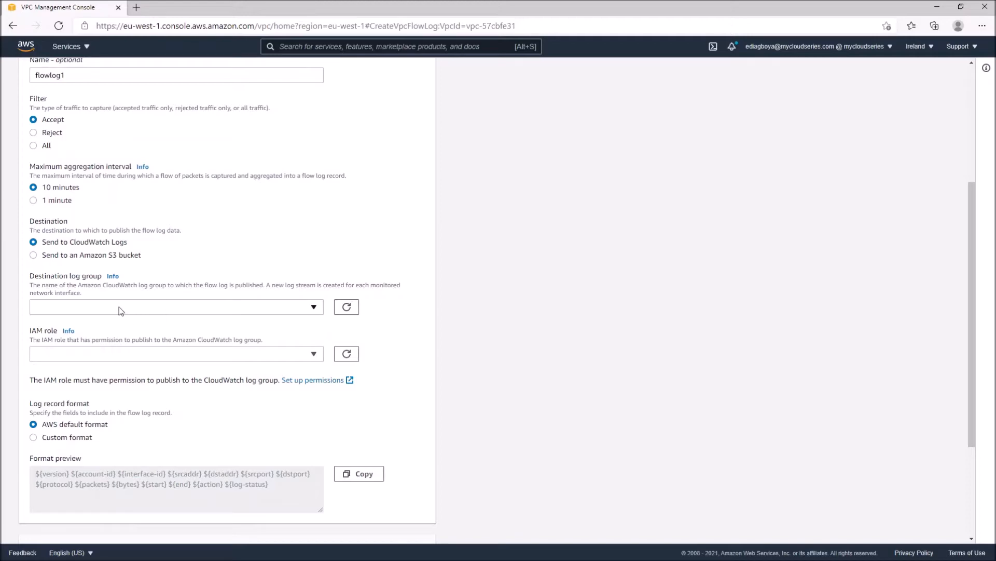
{"action": "scroll", "coordinate": [200, 434], "scroll_direction": "down", "scroll_amount": 2}
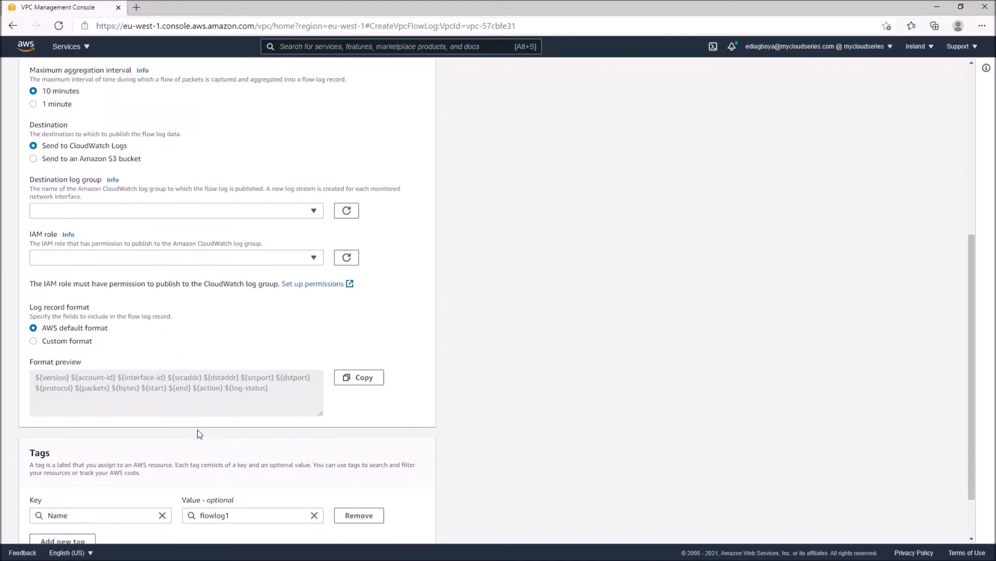
{"action": "scroll", "coordinate": [199, 434], "scroll_direction": "down", "scroll_amount": 1}
{"action": "scroll", "coordinate": [199, 433], "scroll_direction": "up", "scroll_amount": 7}
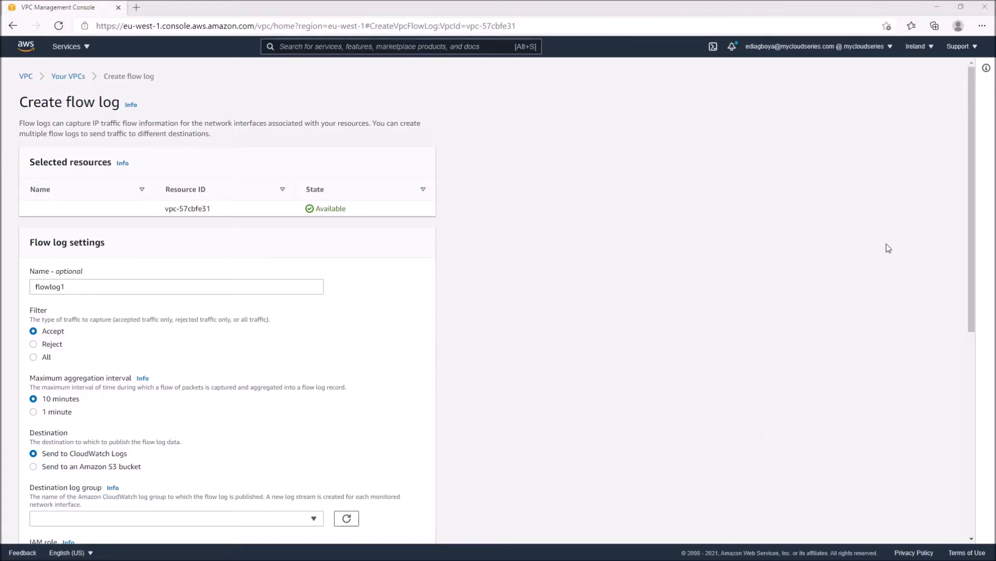
{"action": "left_click", "coordinate": [874, 275]}
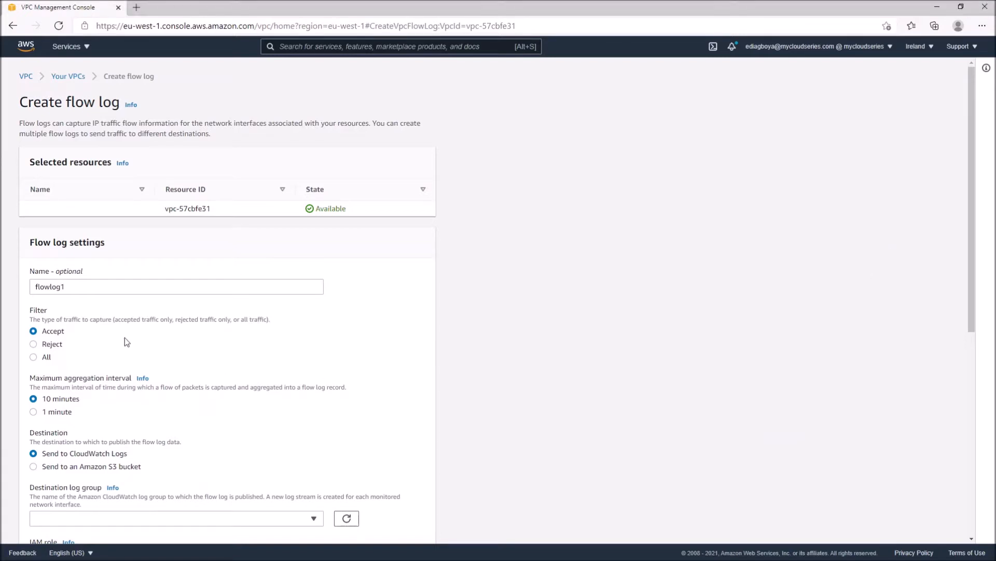
{"action": "scroll", "coordinate": [63, 365], "scroll_direction": "down", "scroll_amount": 1}
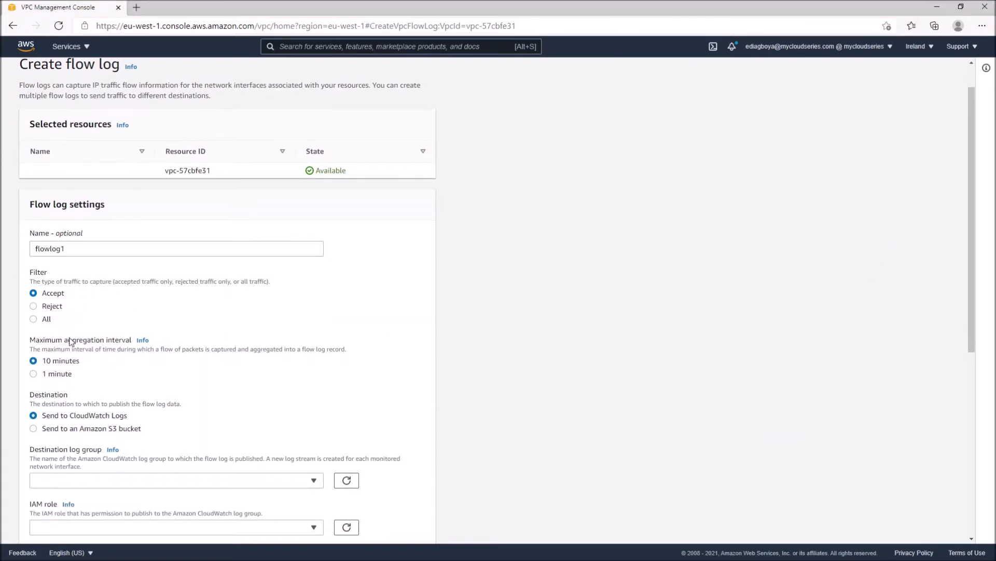
{"action": "scroll", "coordinate": [75, 347], "scroll_direction": "down", "scroll_amount": 3}
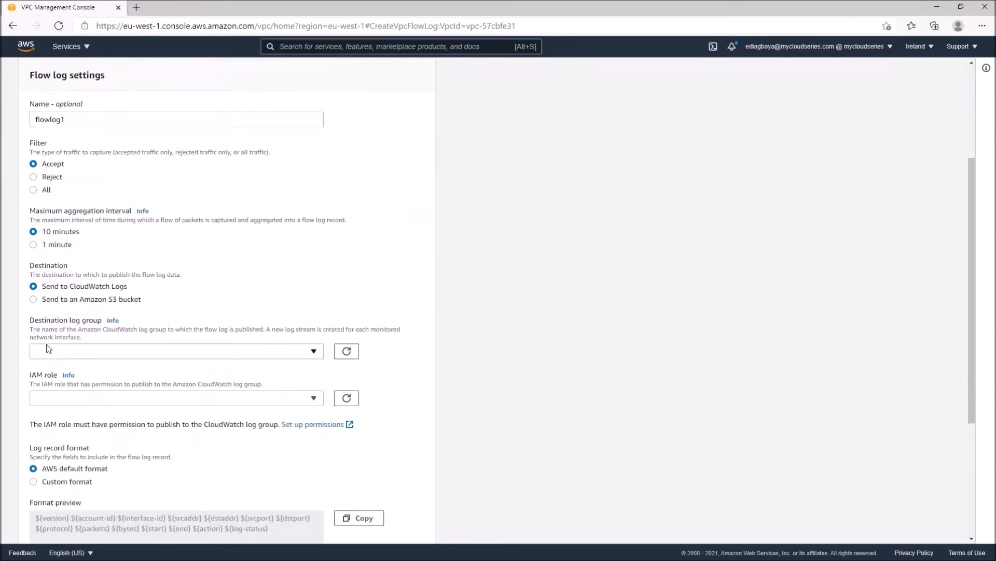
{"action": "scroll", "coordinate": [80, 260], "scroll_direction": "down", "scroll_amount": 1}
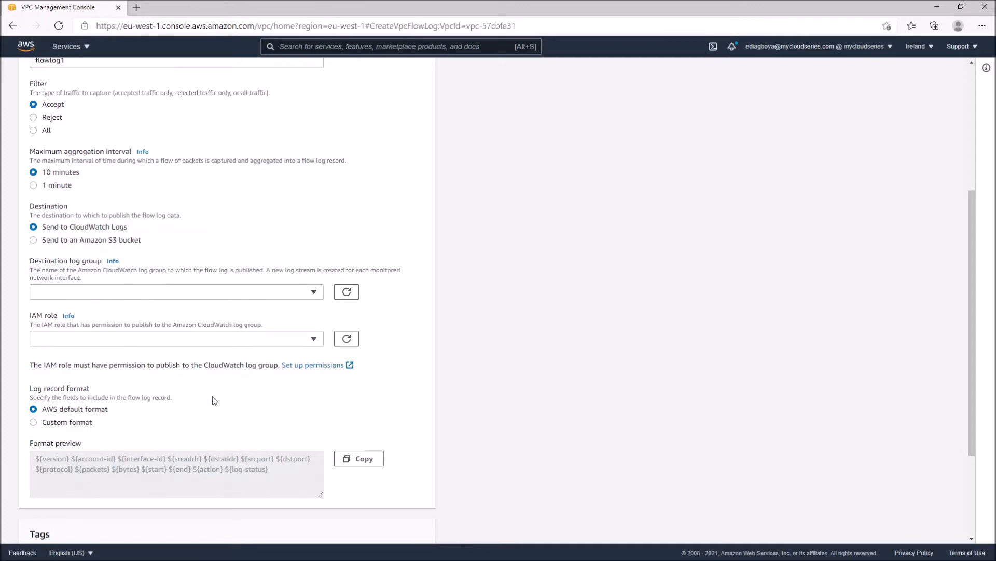
{"action": "scroll", "coordinate": [214, 400], "scroll_direction": "up", "scroll_amount": 2}
{"action": "scroll", "coordinate": [214, 400], "scroll_direction": "up", "scroll_amount": 3}
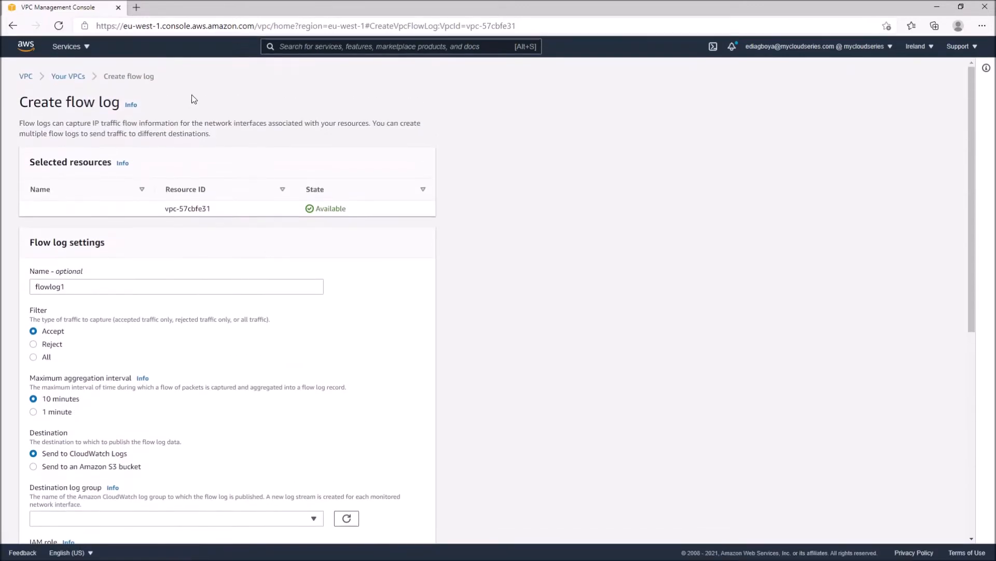
Switch to the CloudWatch service and open its log groups
{"action": "left_click", "coordinate": [82, 48]}
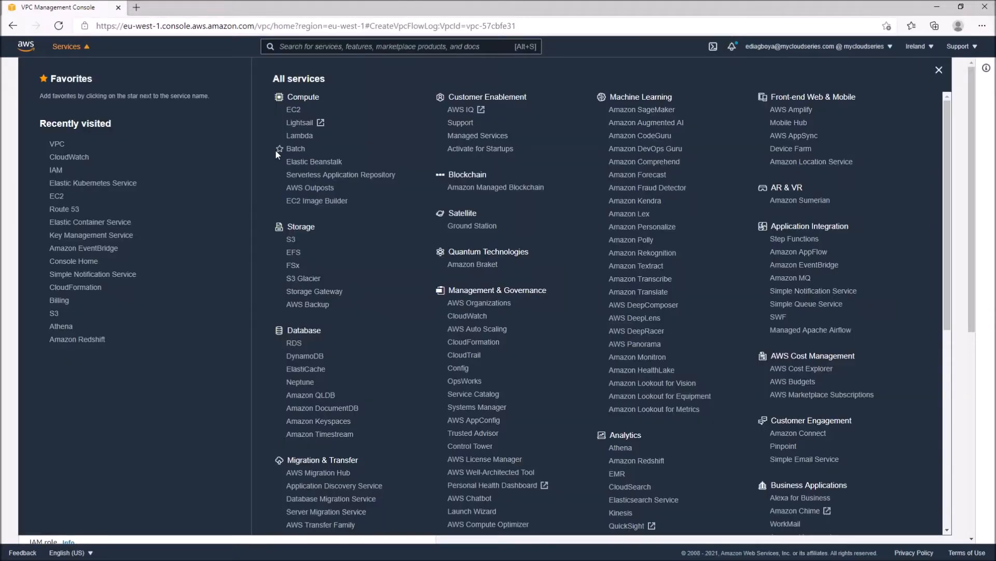
{"action": "scroll", "coordinate": [406, 253], "scroll_direction": "down", "scroll_amount": 1}
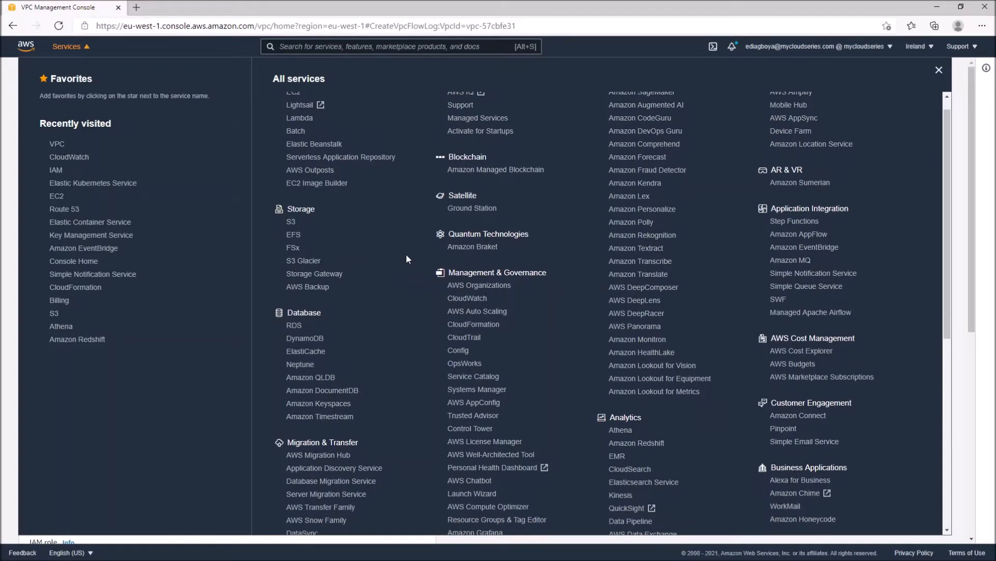
{"action": "left_click", "coordinate": [467, 298]}
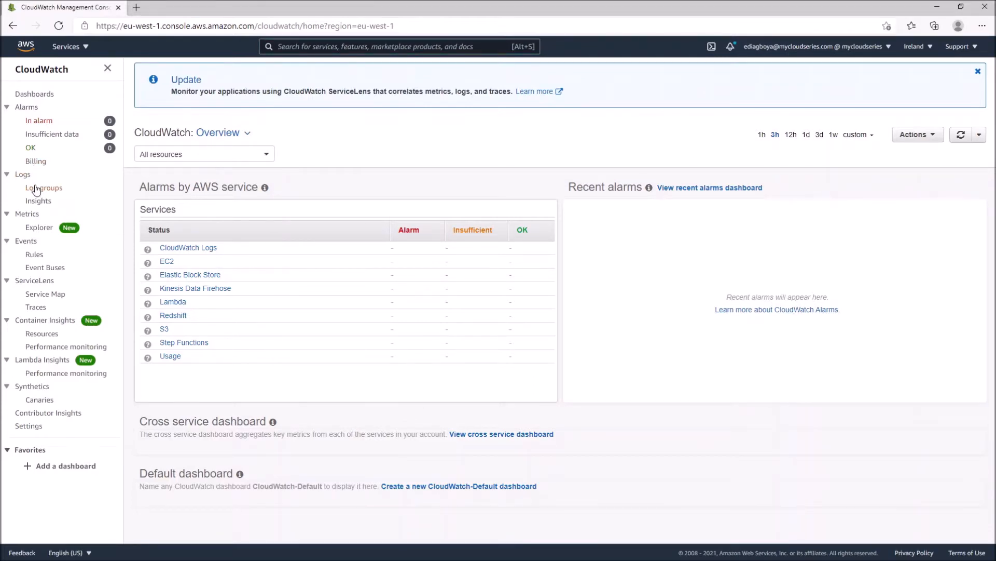
{"action": "left_click", "coordinate": [37, 190]}
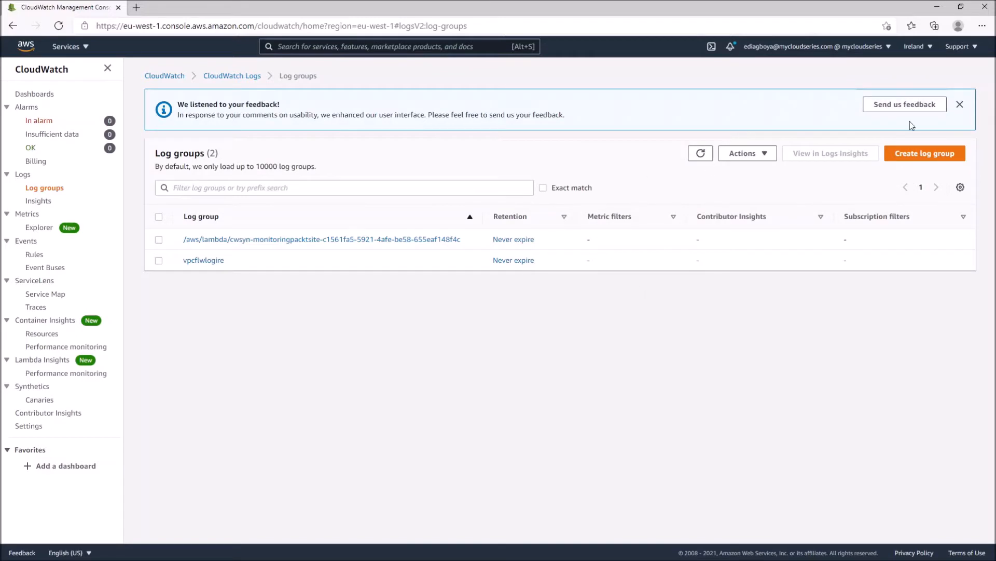
Create a log group named defaultvpcflowlog
{"action": "left_click", "coordinate": [922, 158]}
{"action": "left_click", "coordinate": [385, 181]}
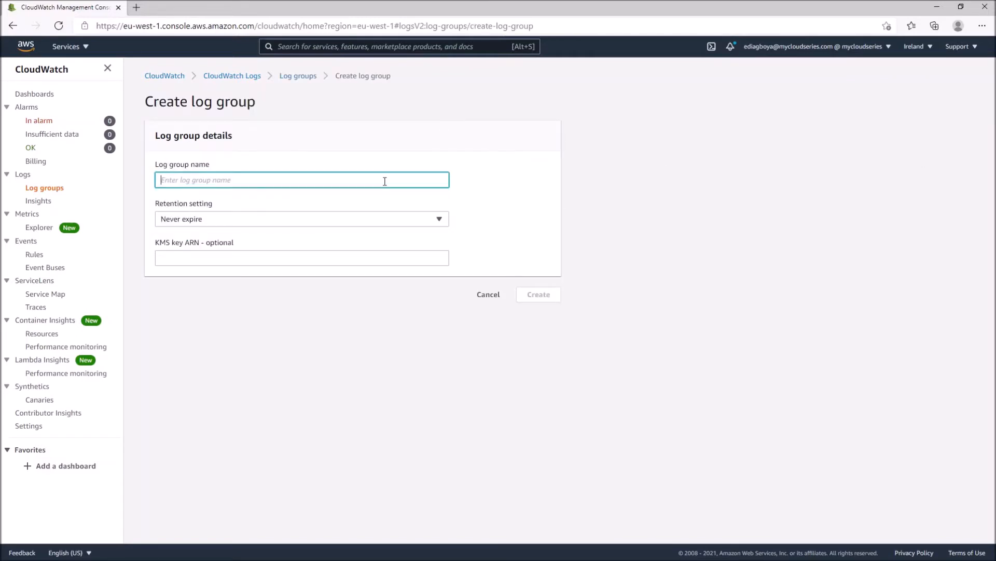
{"action": "type", "text": "defaup"}
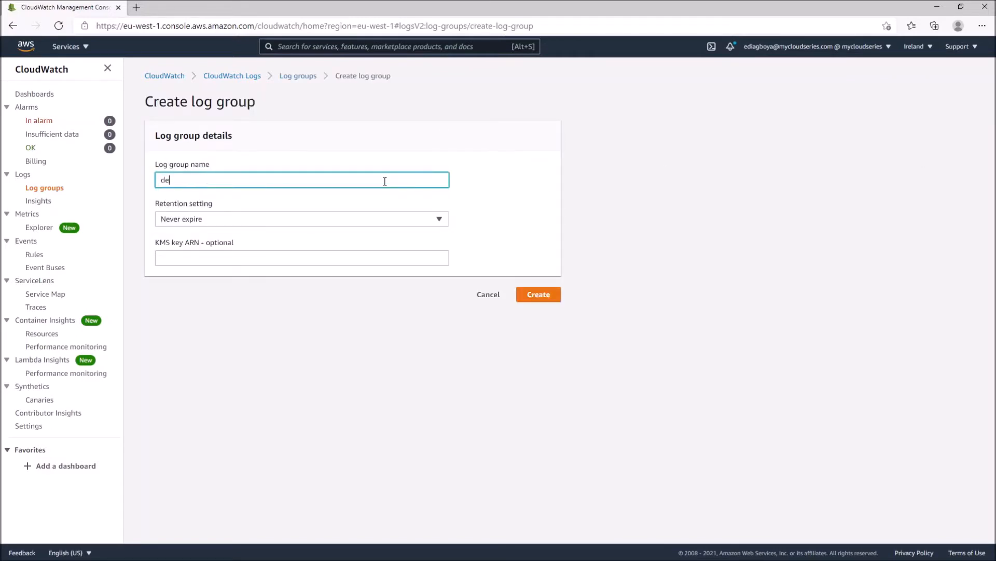
{"action": "key", "text": "BackSpace"}
{"action": "key", "text": "BackSpace"}
{"action": "key", "text": "BackSpace"}
{"action": "type", "text": "aultvpcflowlog"}
{"action": "left_click", "coordinate": [540, 295]}
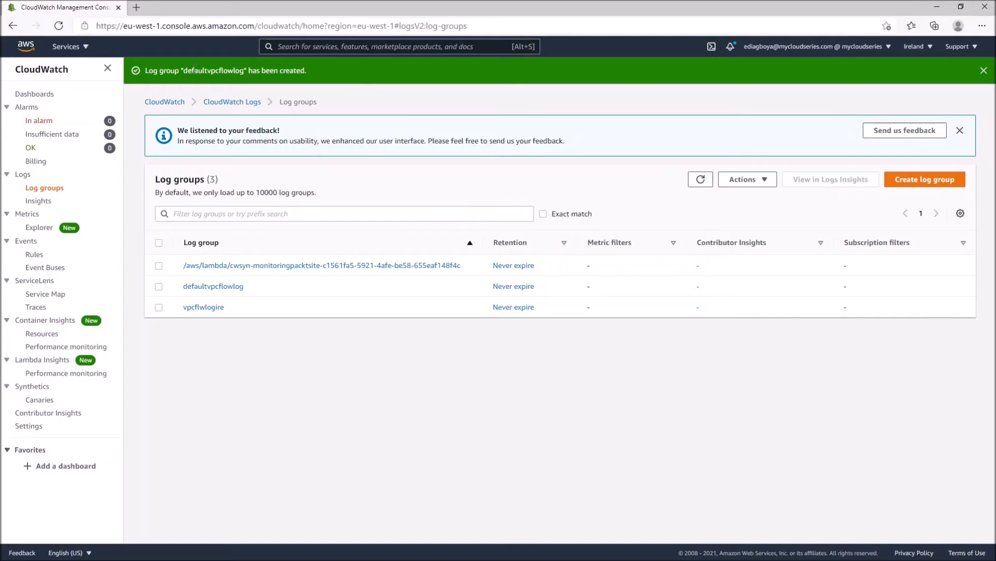
Switch to the IAM service, view the roles and open the policies list
{"action": "left_click", "coordinate": [79, 48]}
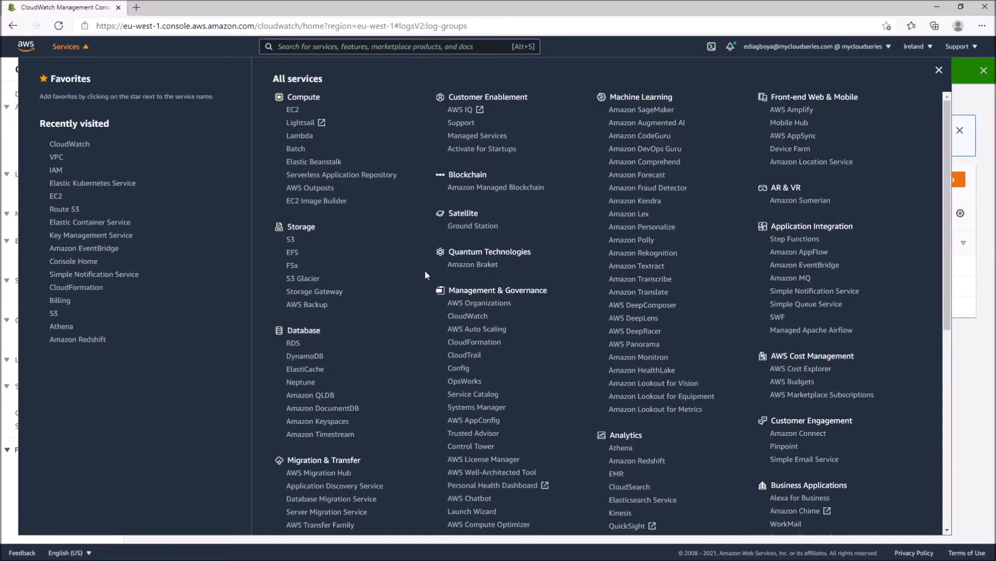
{"action": "scroll", "coordinate": [425, 271], "scroll_direction": "down", "scroll_amount": 3}
{"action": "scroll", "coordinate": [425, 272], "scroll_direction": "up", "scroll_amount": 2}
{"action": "scroll", "coordinate": [425, 272], "scroll_direction": "down", "scroll_amount": 3}
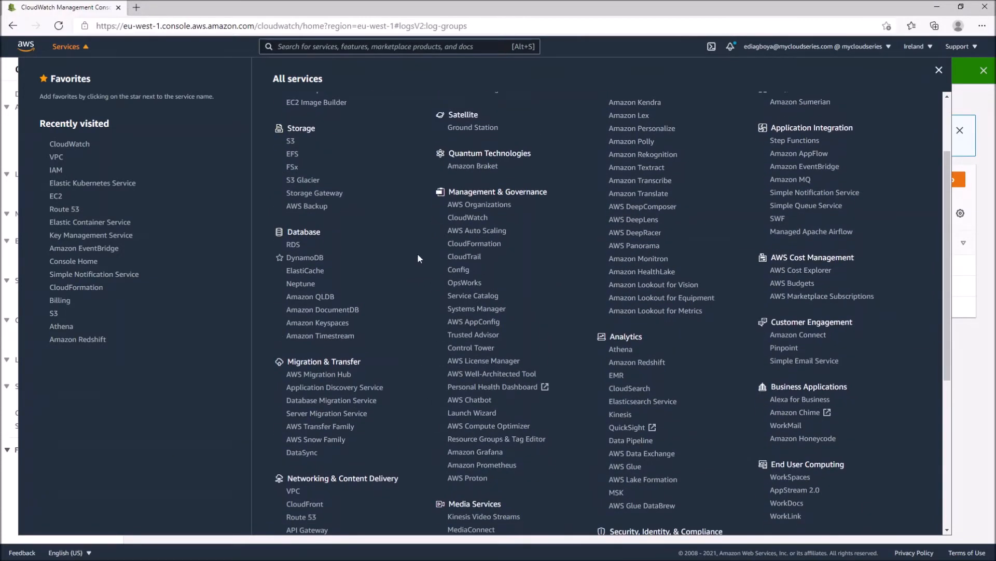
{"action": "left_click", "coordinate": [56, 170]}
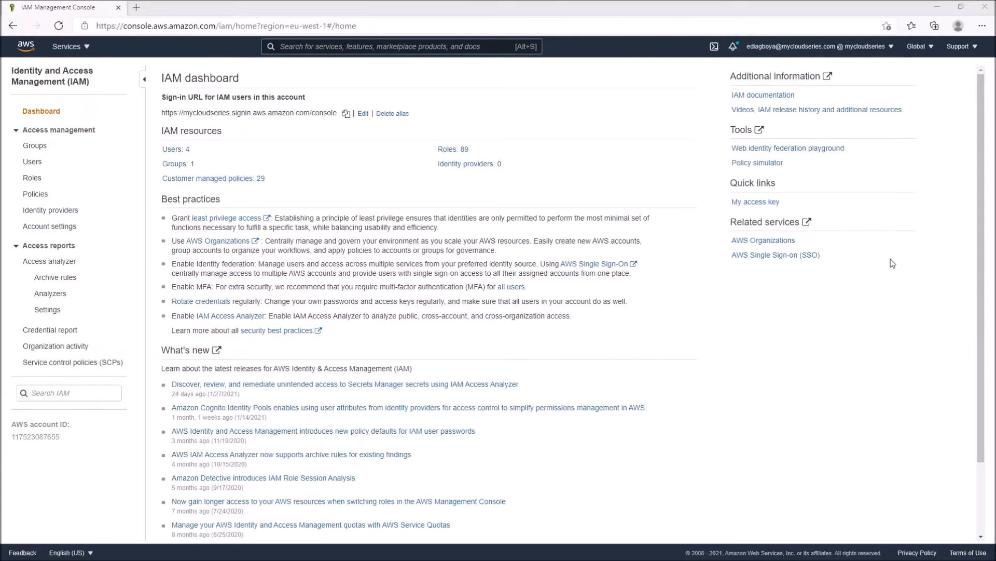
{"action": "left_click", "coordinate": [32, 181]}
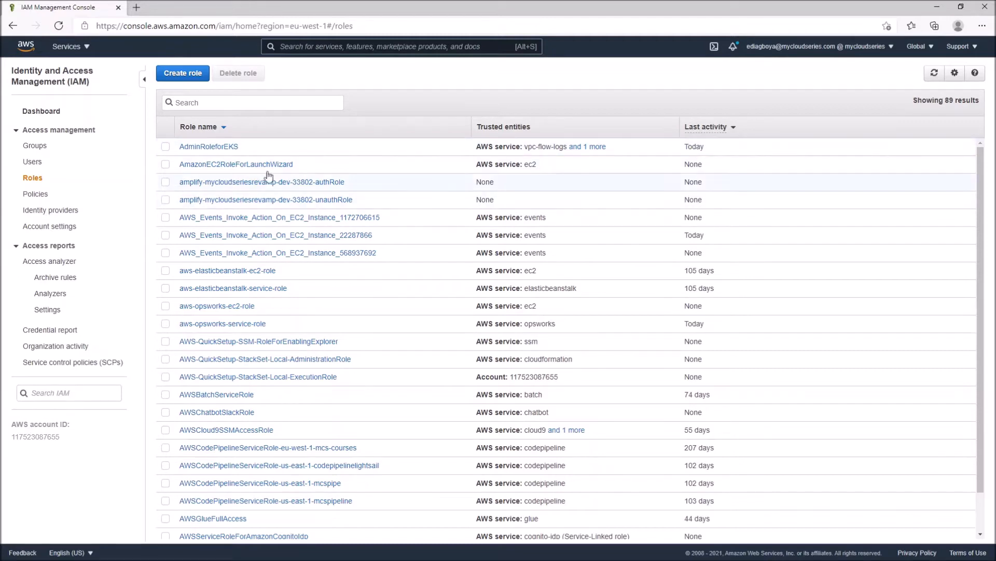
{"action": "left_click", "coordinate": [41, 194]}
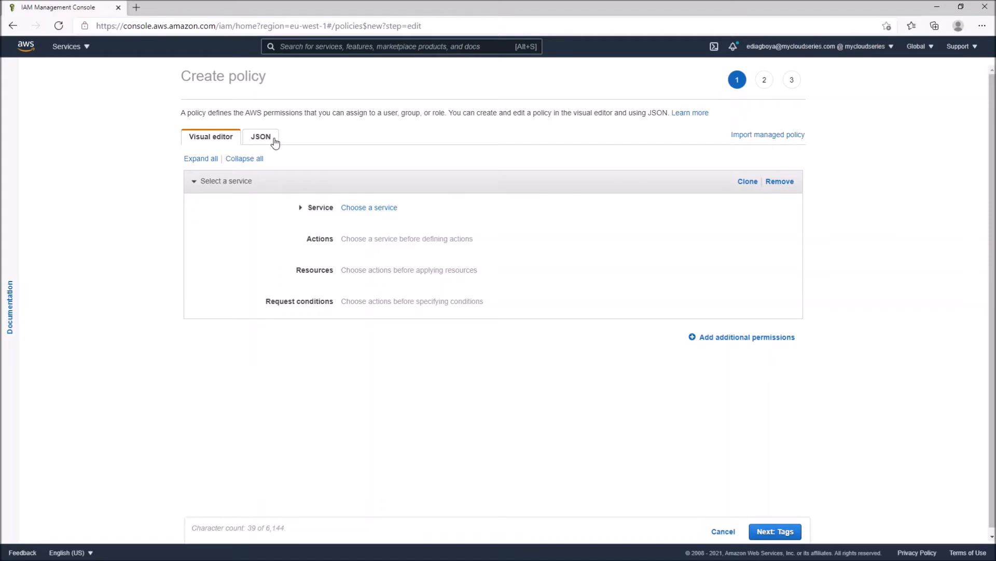
Paste a JSON policy allowing logs:CreateLogGroup, logs:CreateLogStream, logs:PutLogEvents and logs:DescribeLogStreams on arn:aws:logs:*:*:*
{"action": "left_click", "coordinate": [261, 137]}
{"action": "left_click", "coordinate": [341, 194]}
{"action": "key", "text": "ctrl+a"}
{"action": "type", "text": "{     \"Version\": \"2012-10-17\",     \"Statement\": [         {             \"Effect\": \"Allow\",             \"Action\": [                 \"logs:CreateLogGroup\",                 \"logs:CreateLogStream\",                 \"logs:PutLogEvents\",                 \"logs:DescribeLogStreams\"             ],             \"Resource\": [                 \"arn:aws:logs:*:*:*\"             ]         }     ] }"}
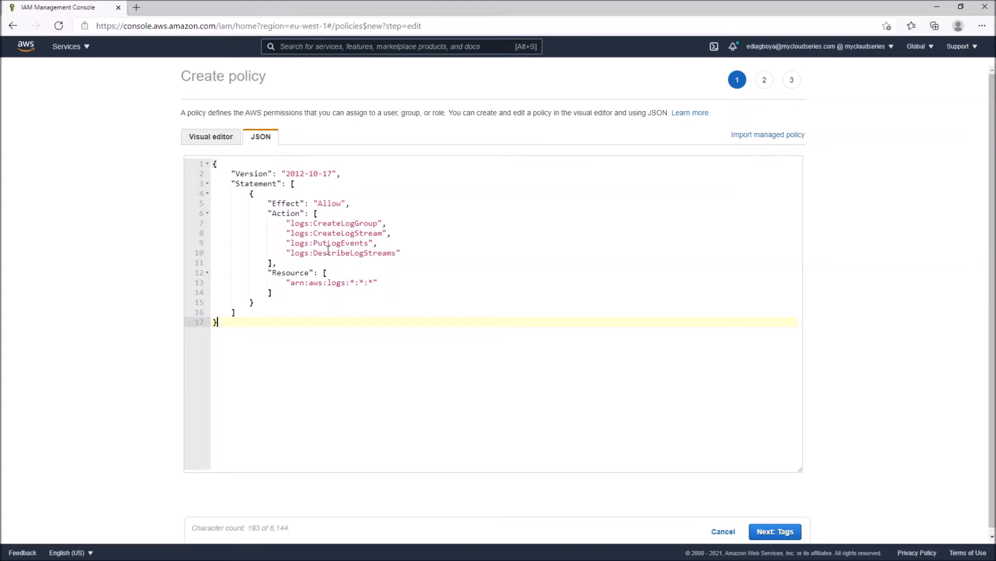
{"action": "left_click", "coordinate": [389, 253]}
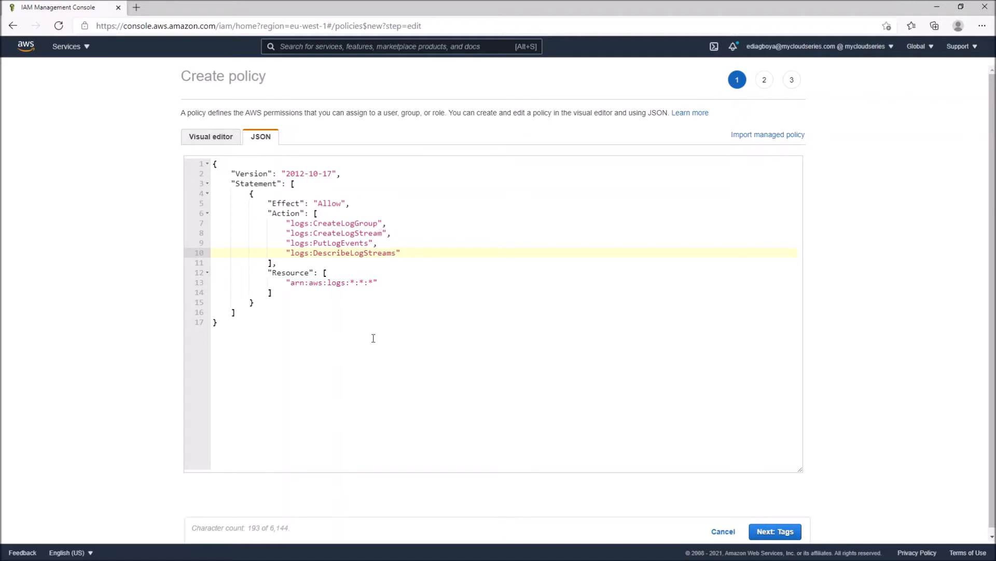
Continue without tags to the policy review and name the policy VpcFlowLogsPolicy
{"action": "left_click", "coordinate": [776, 540]}
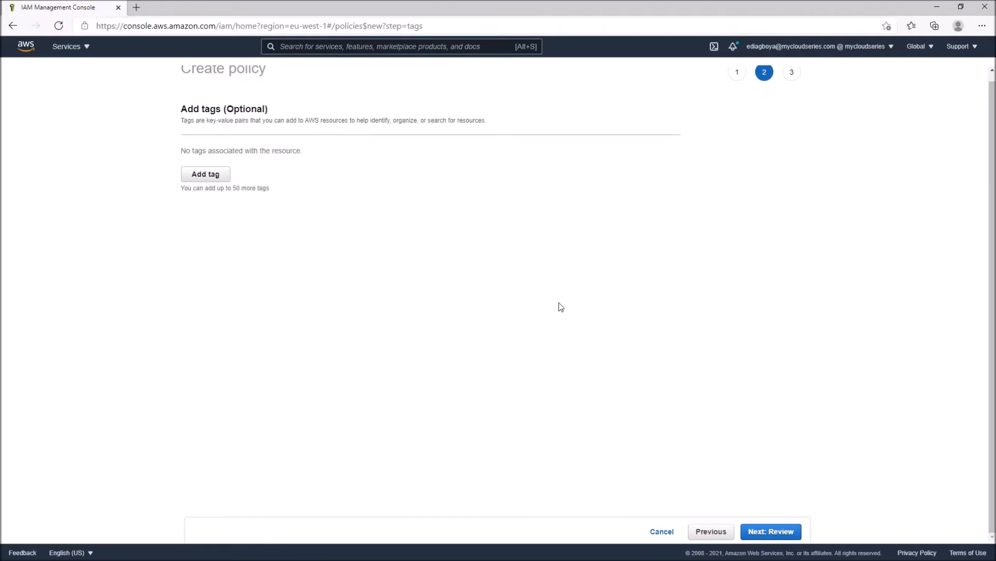
{"action": "left_click", "coordinate": [763, 533]}
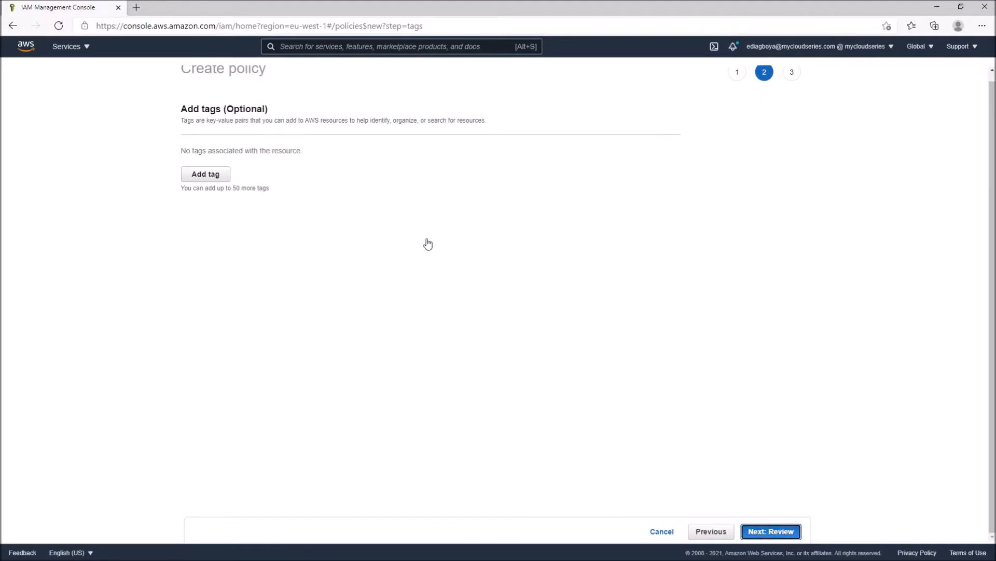
{"action": "left_click", "coordinate": [356, 134]}
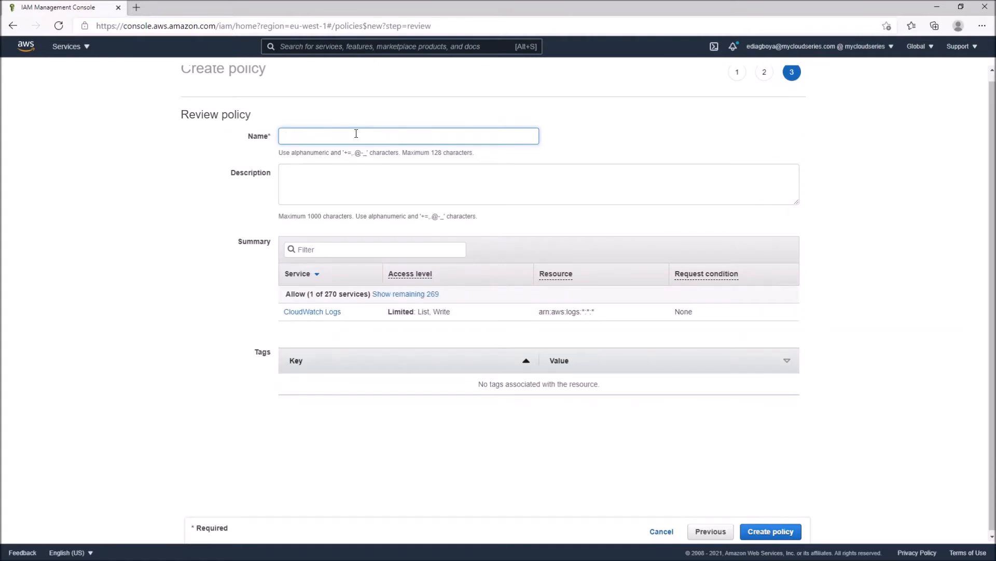
{"action": "type", "text": "V"}
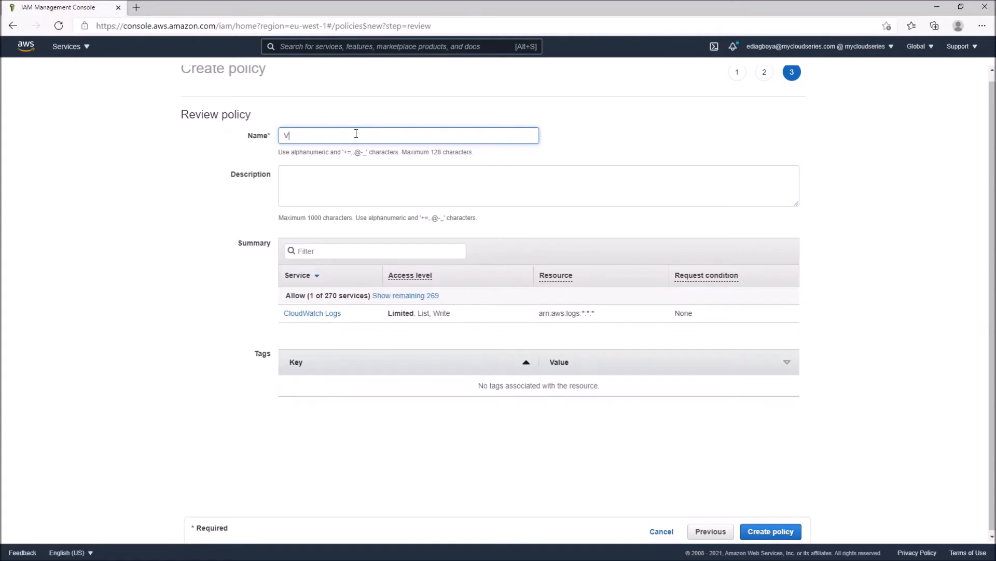
{"action": "type", "text": "pcFlowLogsPolicy"}
{"action": "key", "text": "Tab"}
{"action": "type", "text": "a"}
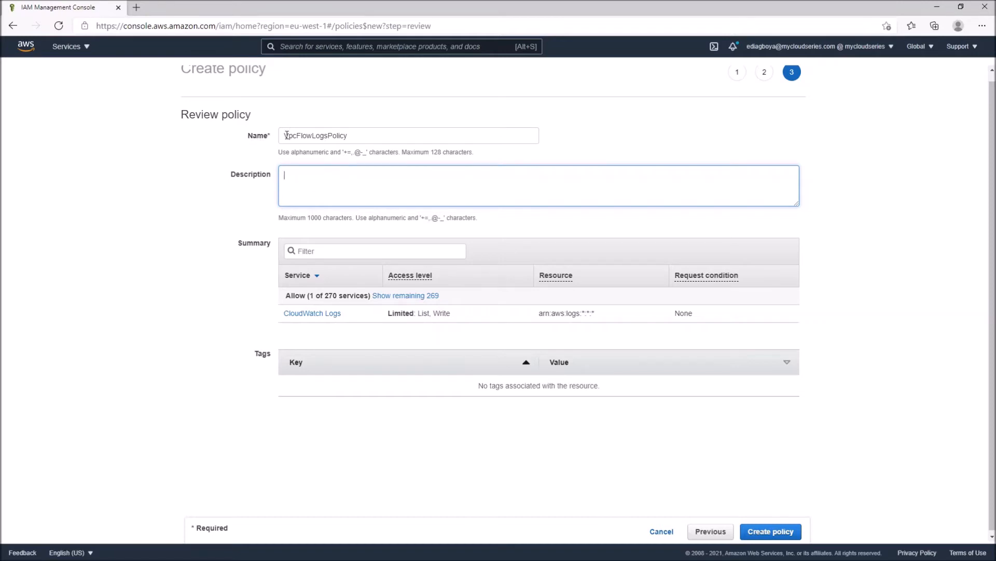
{"action": "scroll", "coordinate": [423, 130], "scroll_direction": "up", "scroll_amount": 1}
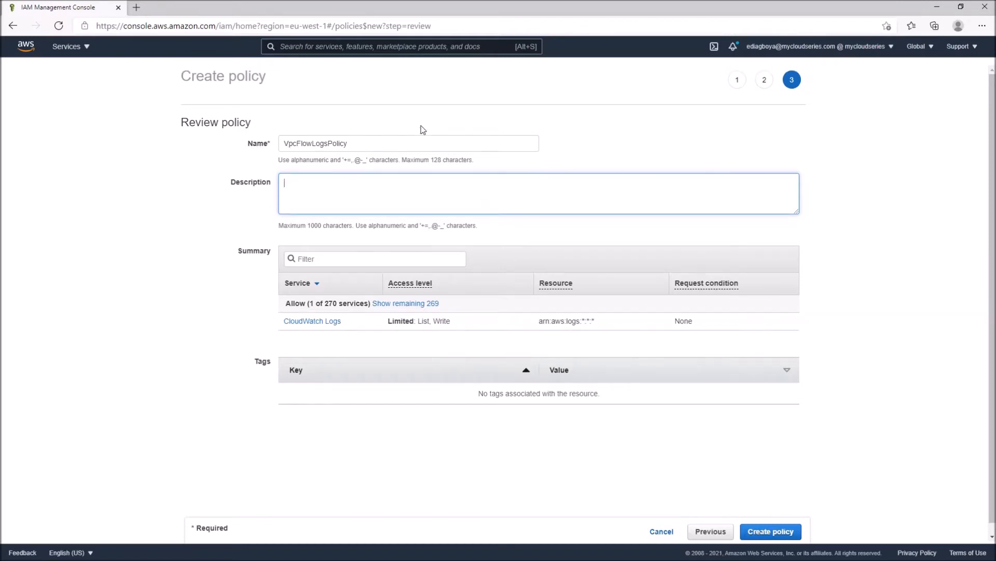
Create the policy and select its name, VpcFlowLogsPolicy, for copying
{"action": "left_click", "coordinate": [759, 532]}
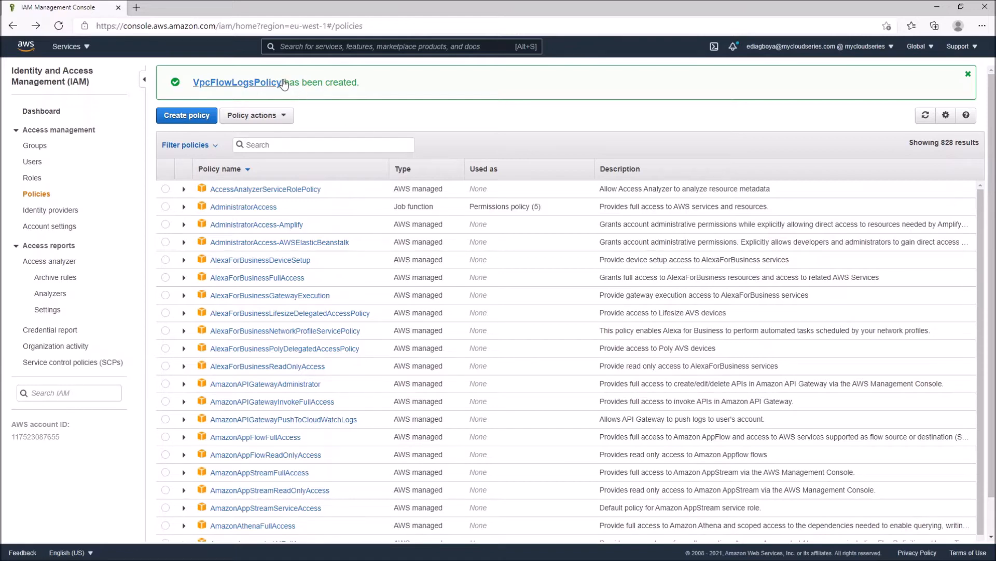
{"action": "left_click_drag", "start_coordinate": [192, 84], "coordinate": [281, 85]}
{"action": "key", "text": "ctrl+c"}
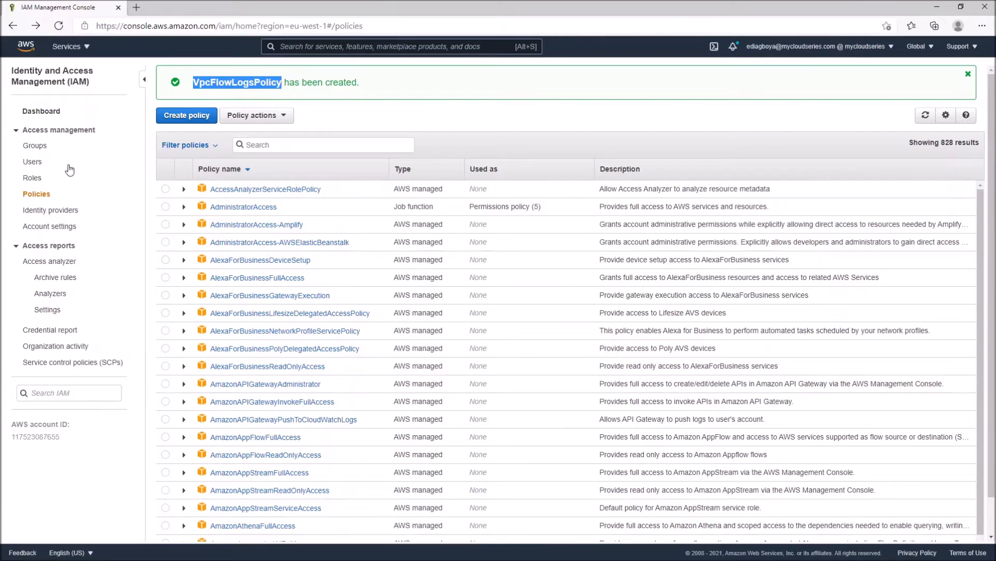
Start a new IAM role for an AWS service with the EC2 use case and continue to its permissions
{"action": "left_click", "coordinate": [33, 178]}
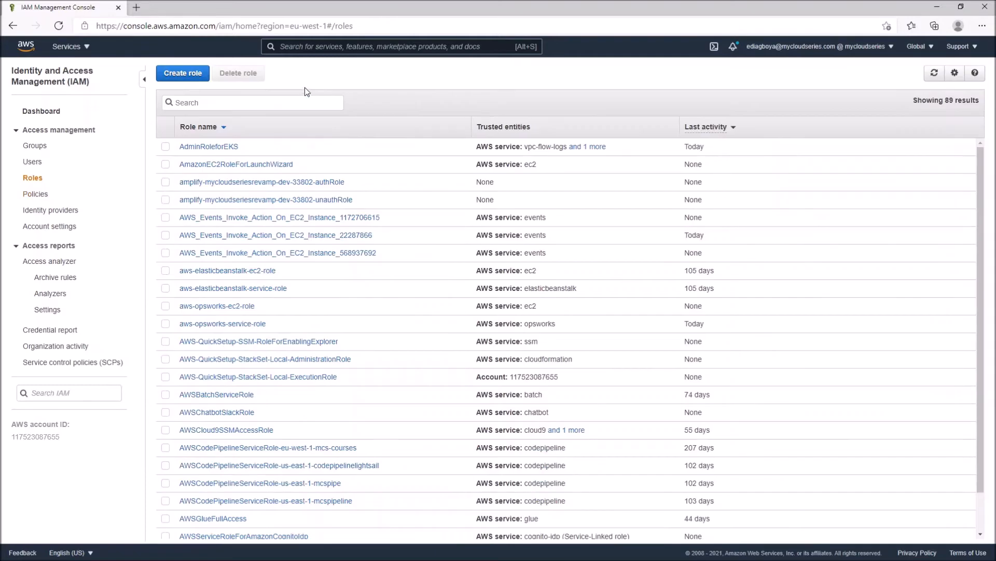
{"action": "left_click", "coordinate": [190, 76]}
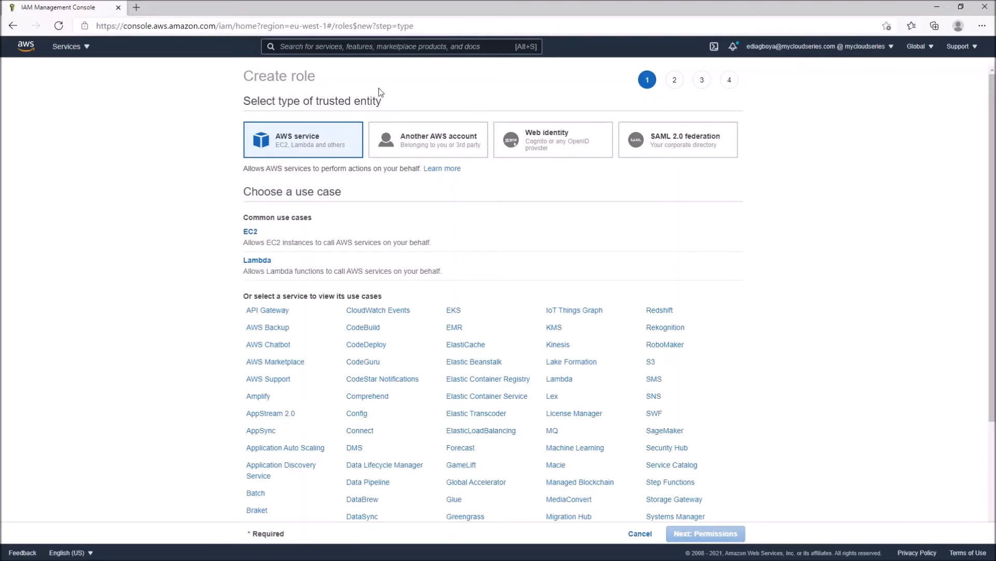
{"action": "left_click", "coordinate": [357, 245]}
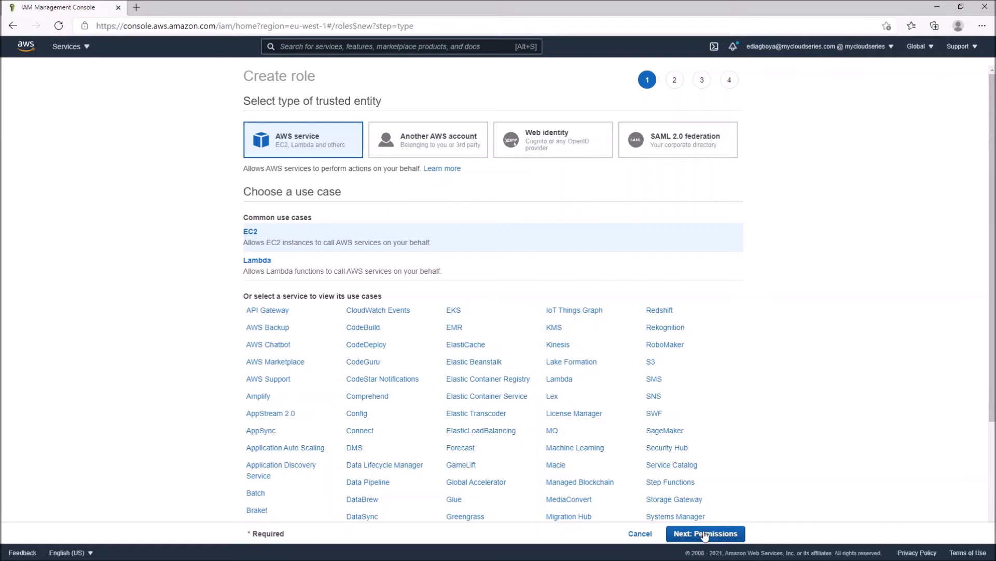
{"action": "scroll", "coordinate": [751, 462], "scroll_direction": "down", "scroll_amount": 3}
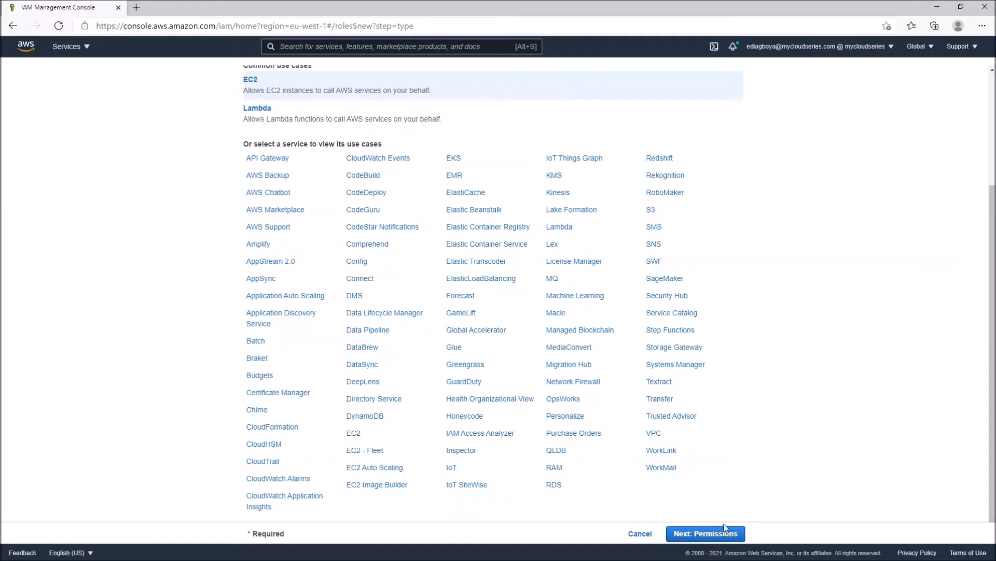
{"action": "left_click", "coordinate": [705, 533]}
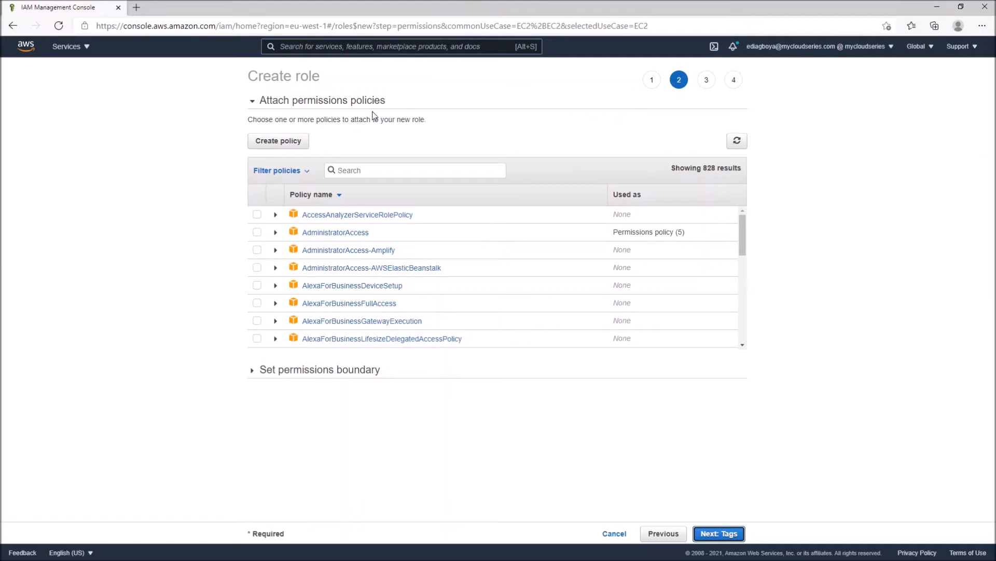
Find VpcFlowLogsPolicy, attach it to the new role and continue to the tags
{"action": "left_click", "coordinate": [399, 167]}
{"action": "key", "text": "ctrl+v"}
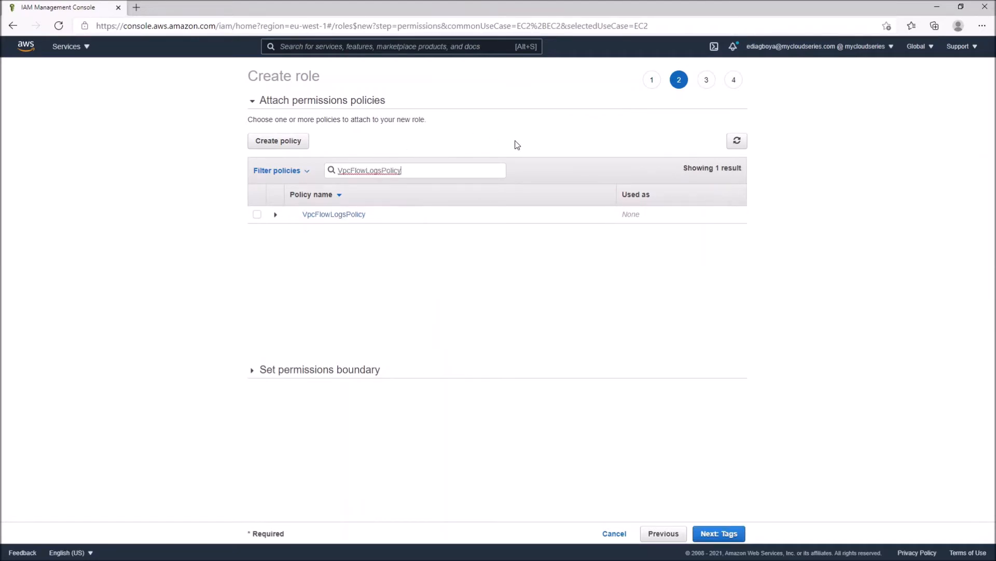
{"action": "left_click", "coordinate": [257, 217]}
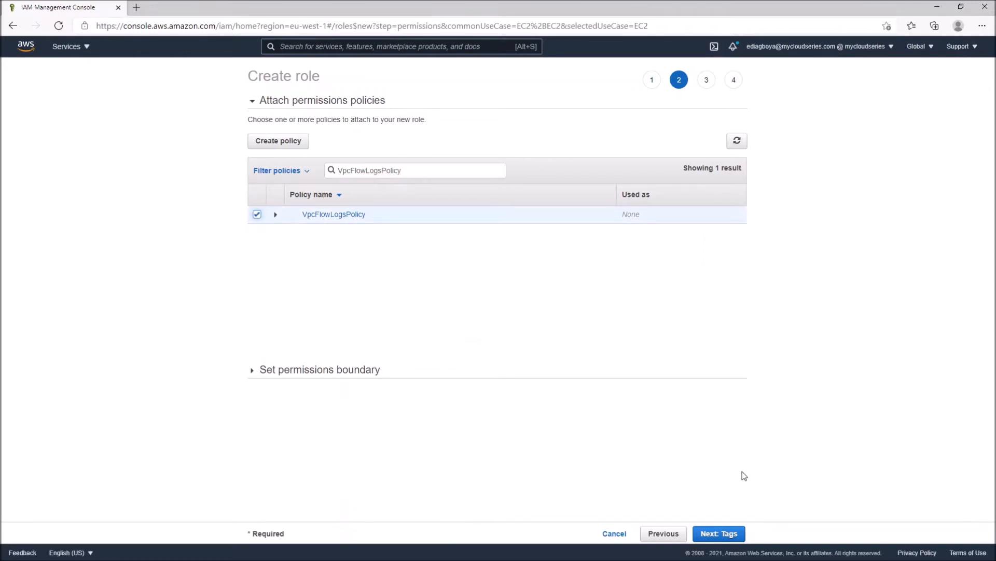
{"action": "left_click", "coordinate": [727, 534]}
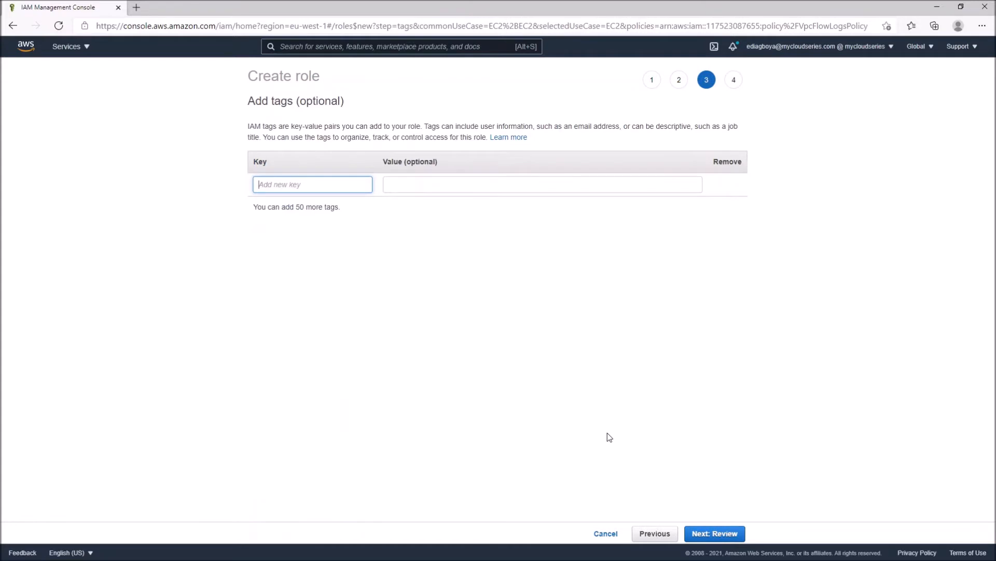
{"action": "left_click", "coordinate": [653, 533]}
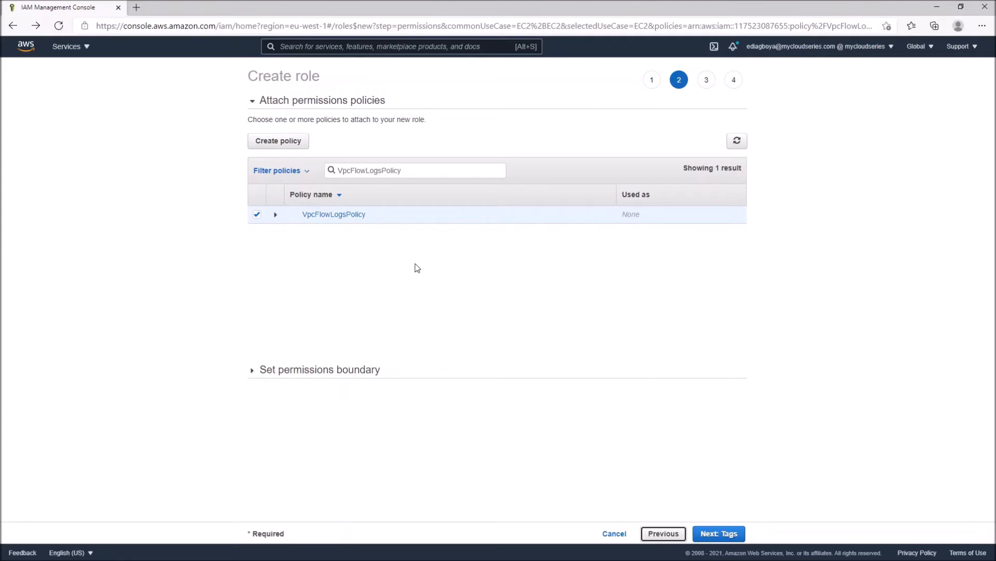
{"action": "left_click", "coordinate": [719, 534]}
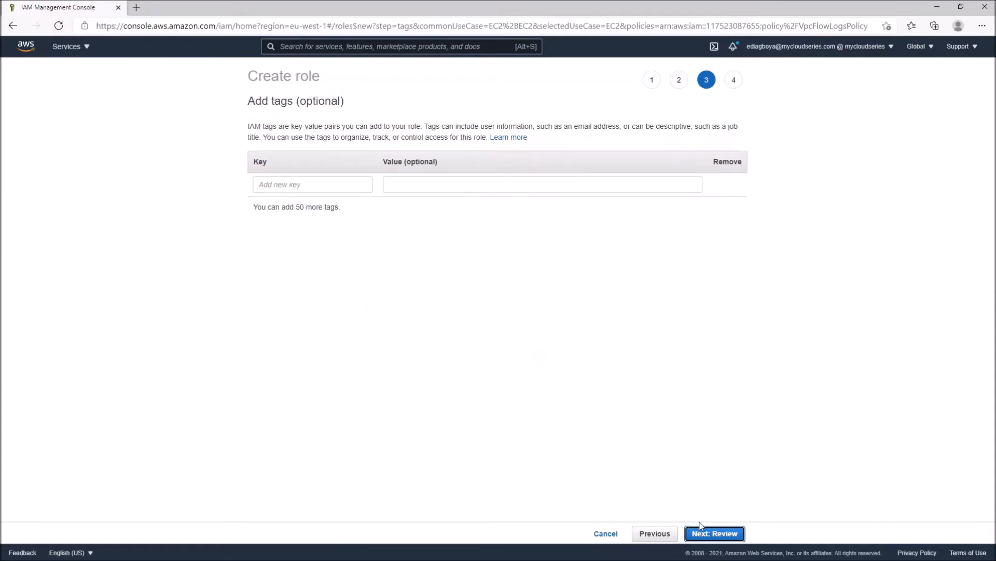
Skip the tags, name the role VPCFlowLogRole, check its description and trusted entities, and create it
{"action": "left_click", "coordinate": [454, 140]}
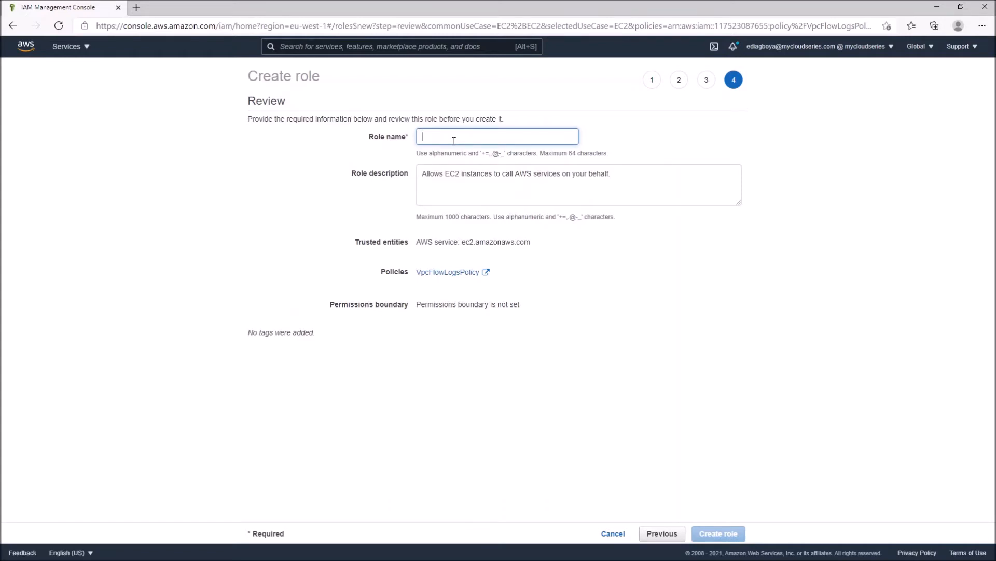
{"action": "type", "text": "VPCFlowLogRole"}
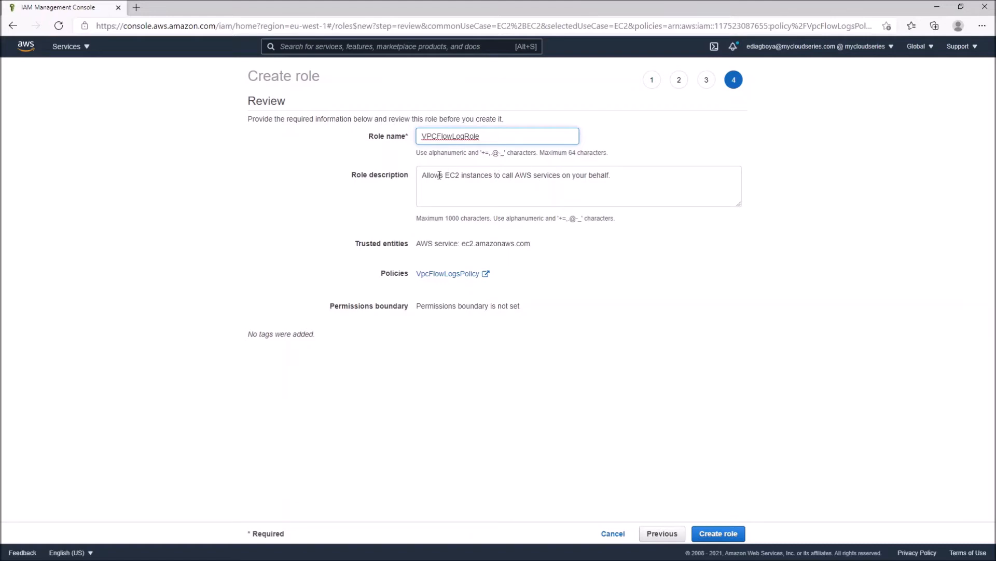
{"action": "left_click_drag", "start_coordinate": [439, 175], "coordinate": [529, 175]}
{"action": "left_click", "coordinate": [626, 122]}
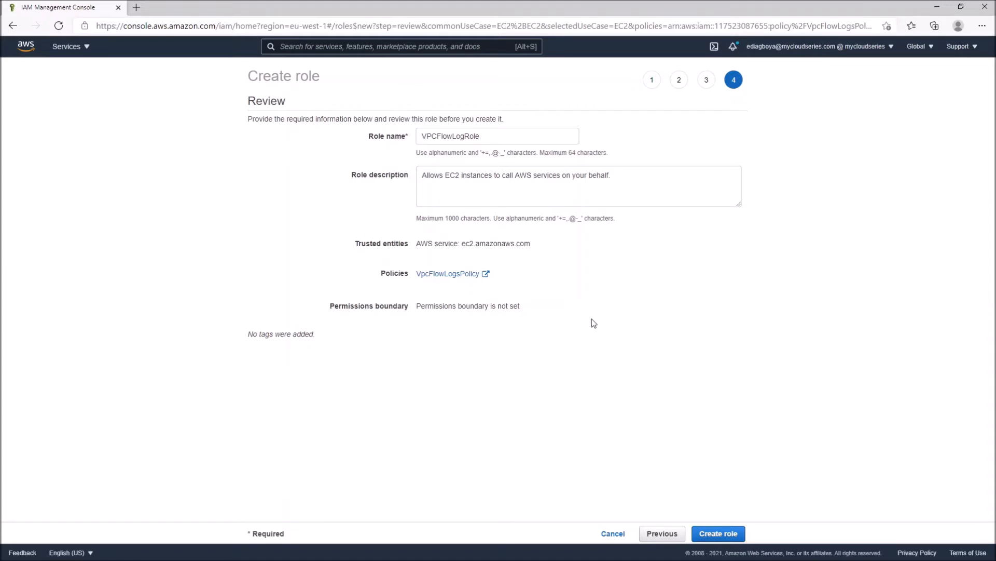
{"action": "left_click_drag", "start_coordinate": [383, 245], "coordinate": [507, 244]}
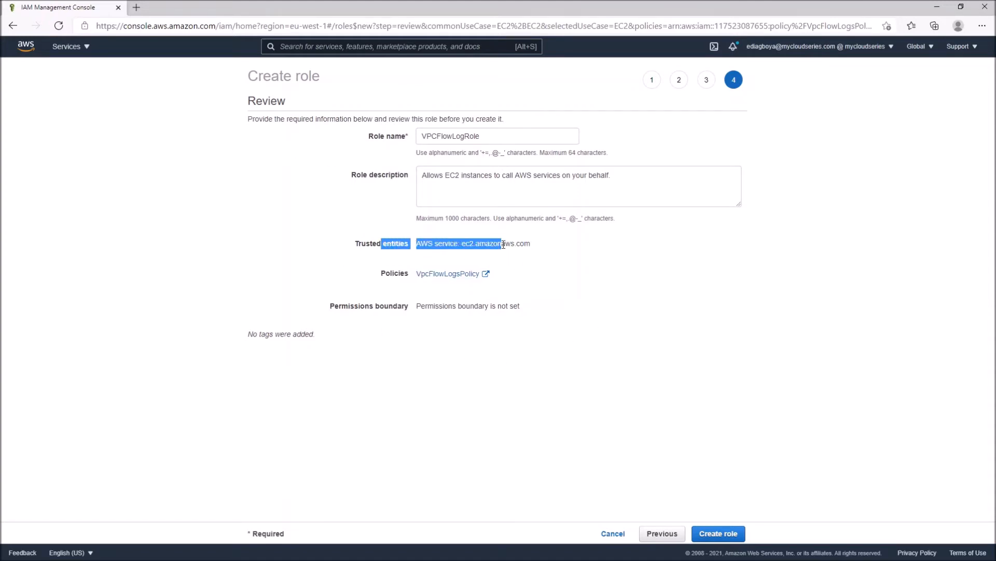
{"action": "left_click", "coordinate": [403, 187]}
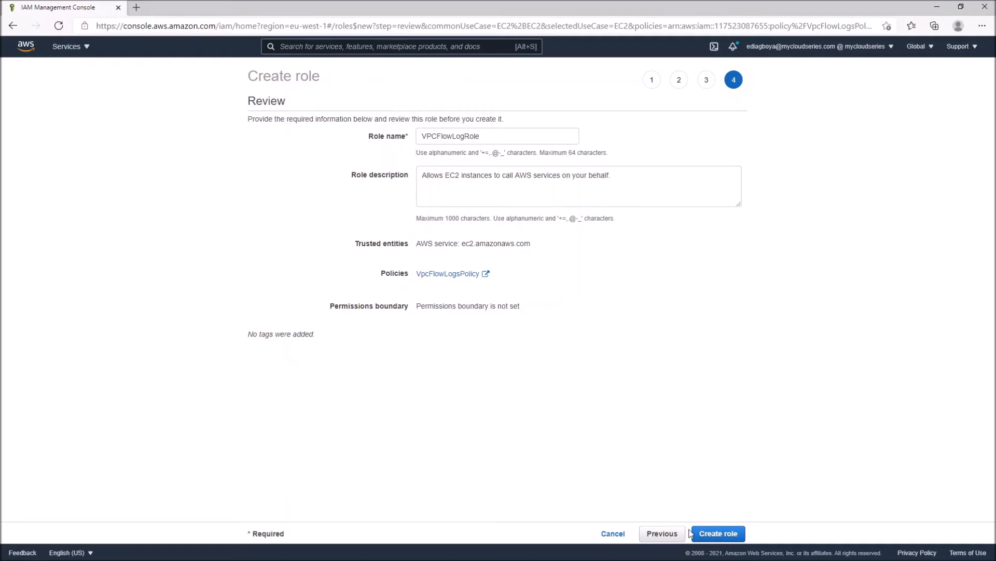
{"action": "left_click", "coordinate": [719, 534]}
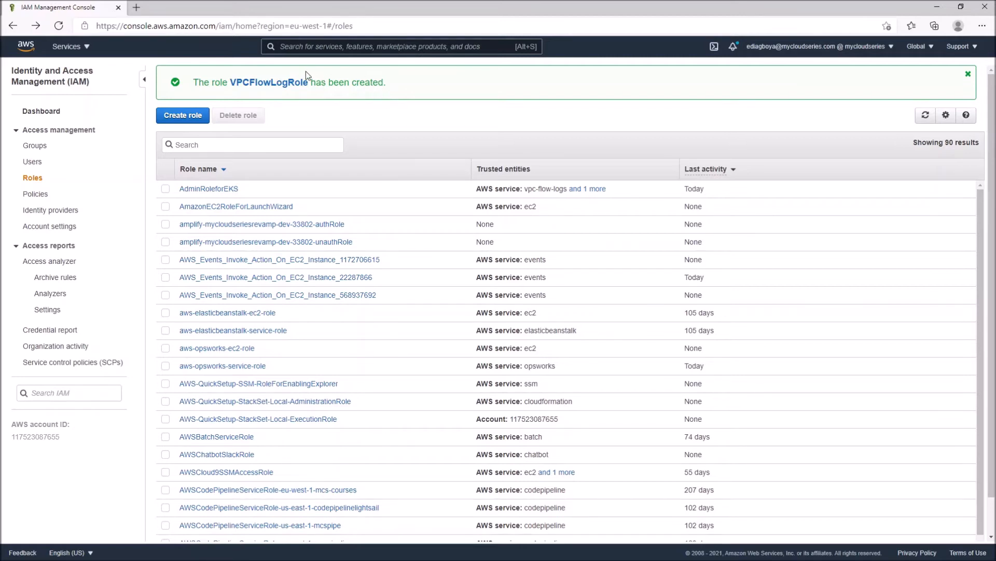
Open VPCFlowLogRole and examine the trusted entities in its trust relationships
{"action": "left_click", "coordinate": [264, 83]}
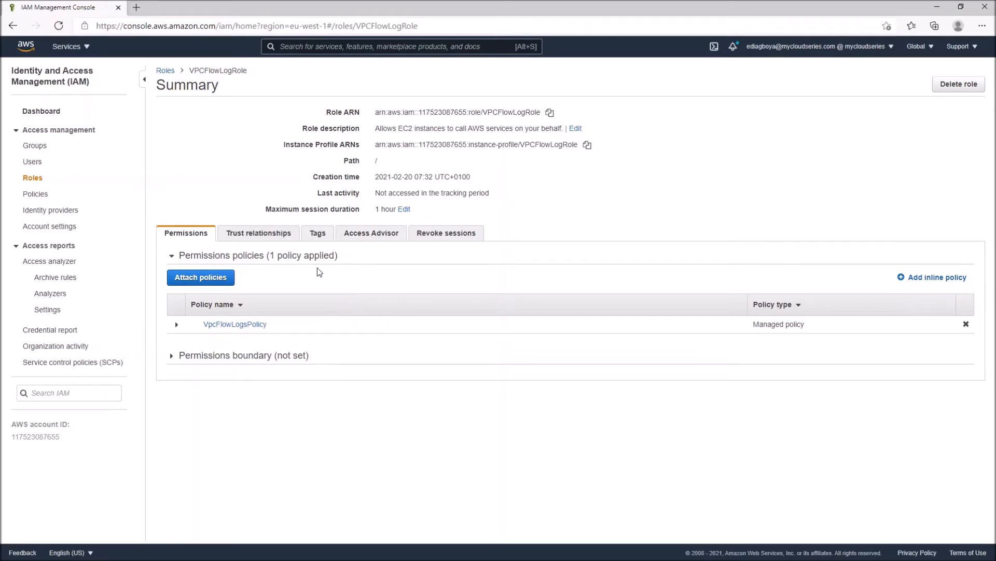
{"action": "left_click", "coordinate": [261, 230]}
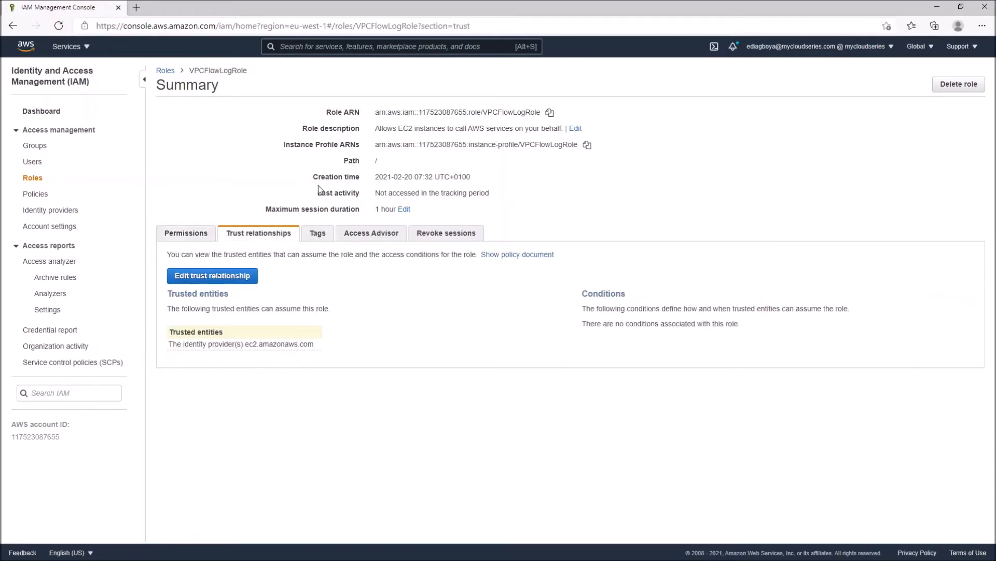
{"action": "left_click_drag", "start_coordinate": [177, 291], "coordinate": [227, 294]}
{"action": "left_click", "coordinate": [220, 295]}
{"action": "left_click_drag", "start_coordinate": [184, 343], "coordinate": [283, 339]}
{"action": "left_click", "coordinate": [283, 339]}
{"action": "left_click_drag", "start_coordinate": [232, 344], "coordinate": [289, 358]}
{"action": "left_click", "coordinate": [242, 315]}
Add vpc-flow-logs.amazonaws.com beside ec2.amazonaws.com in the role's trust policy, save it and check the trusted entities
{"action": "left_click", "coordinate": [213, 281]}
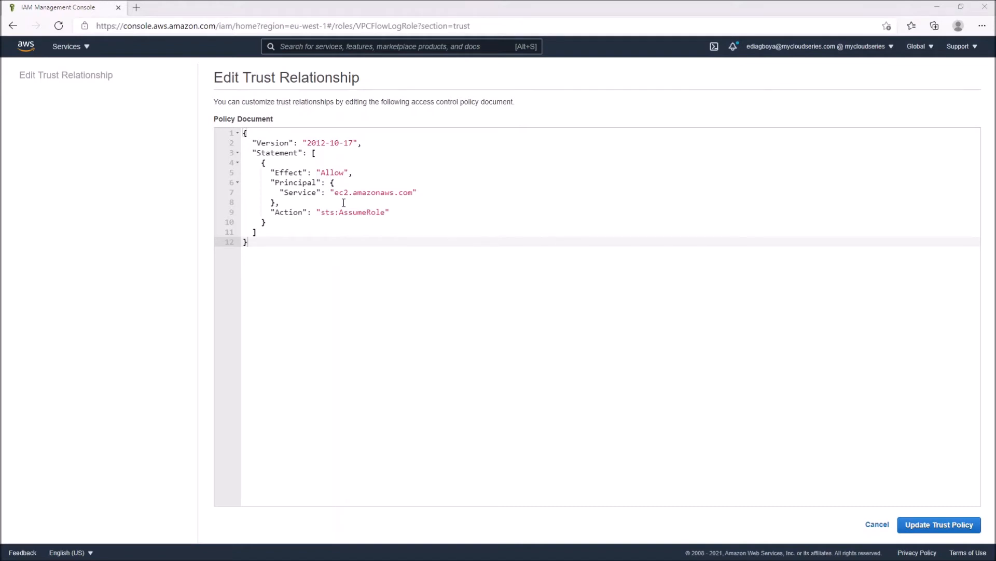
{"action": "left_click", "coordinate": [326, 192]}
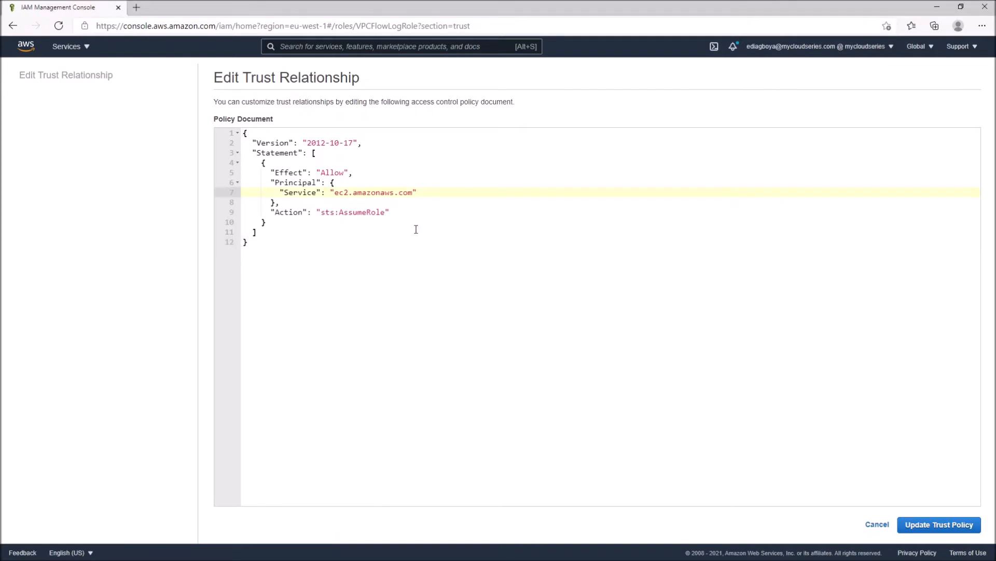
{"action": "type", "text": "["}
{"action": "type", "text": ","}
{"action": "type", "text": "\"vpc-flow-logs.amazonaws.com\""}
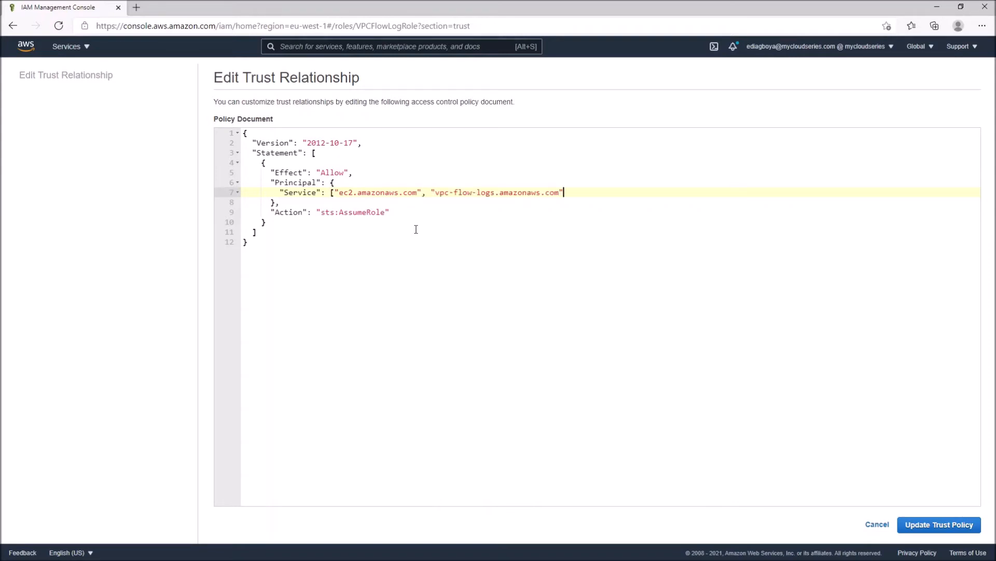
{"action": "type", "text": "]"}
{"action": "left_click", "coordinate": [933, 526]}
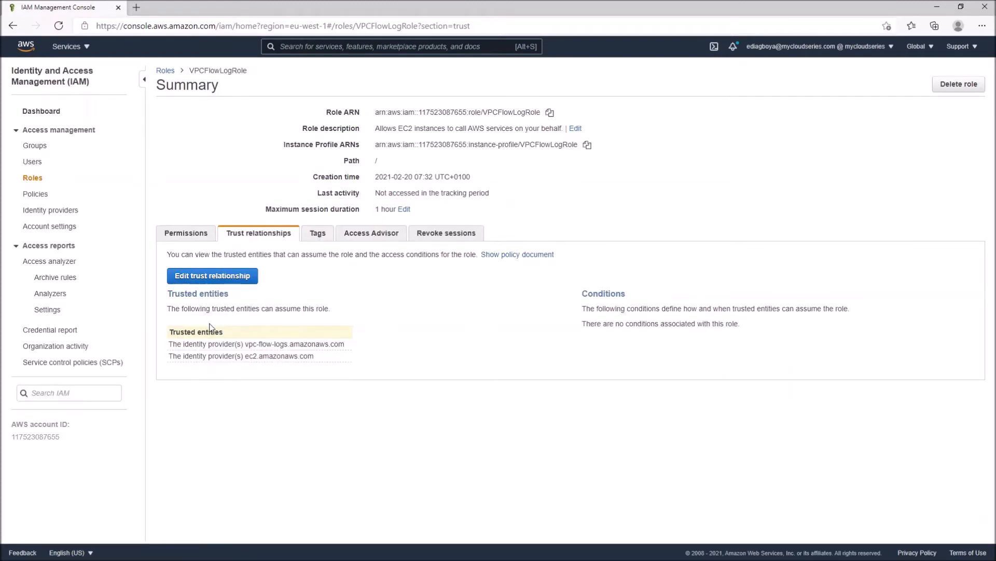
{"action": "left_click_drag", "start_coordinate": [170, 344], "coordinate": [350, 344]}
{"action": "left_click", "coordinate": [261, 296]}
{"action": "left_click_drag", "start_coordinate": [206, 345], "coordinate": [313, 348]}
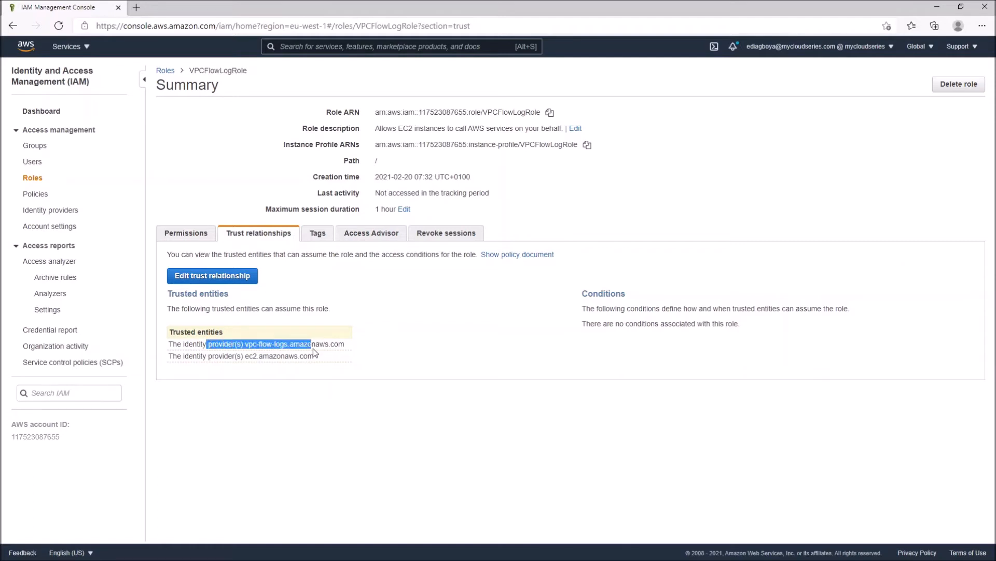
{"action": "left_click", "coordinate": [288, 299]}
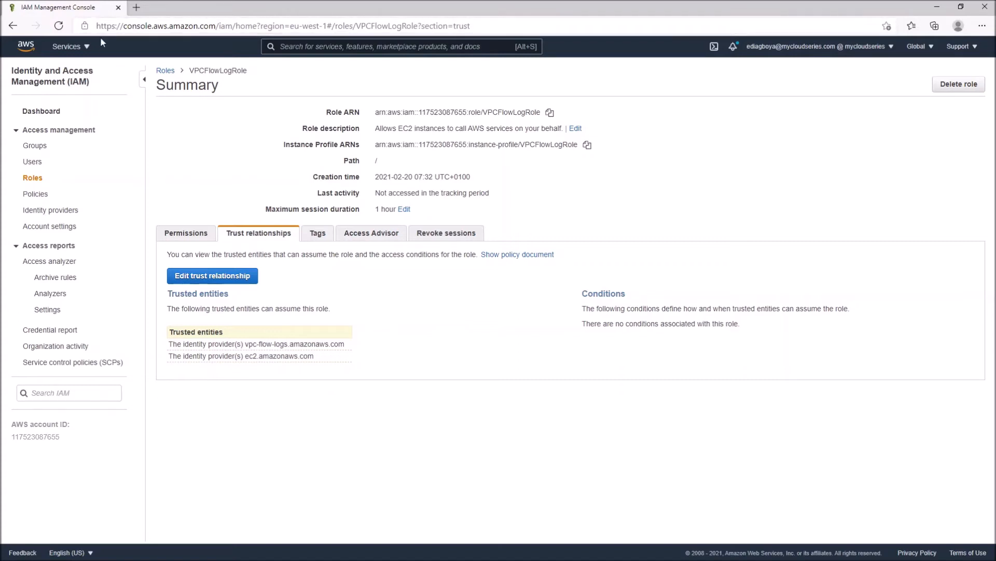
Switch to the VPC service and start creating a flow log for the VPC vpc-57cbfe31
{"action": "left_click", "coordinate": [78, 47]}
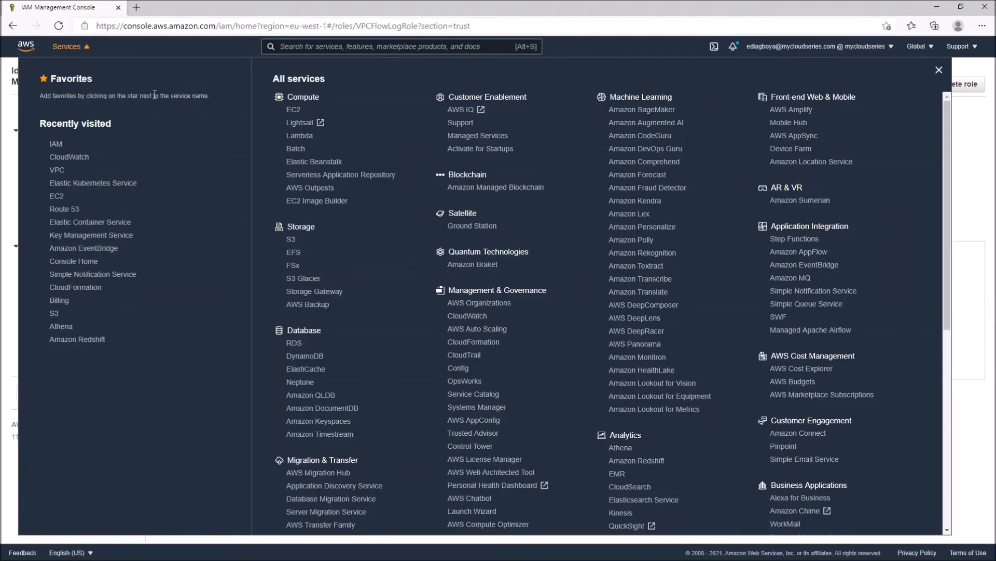
{"action": "scroll", "coordinate": [282, 315], "scroll_direction": "down", "scroll_amount": 2}
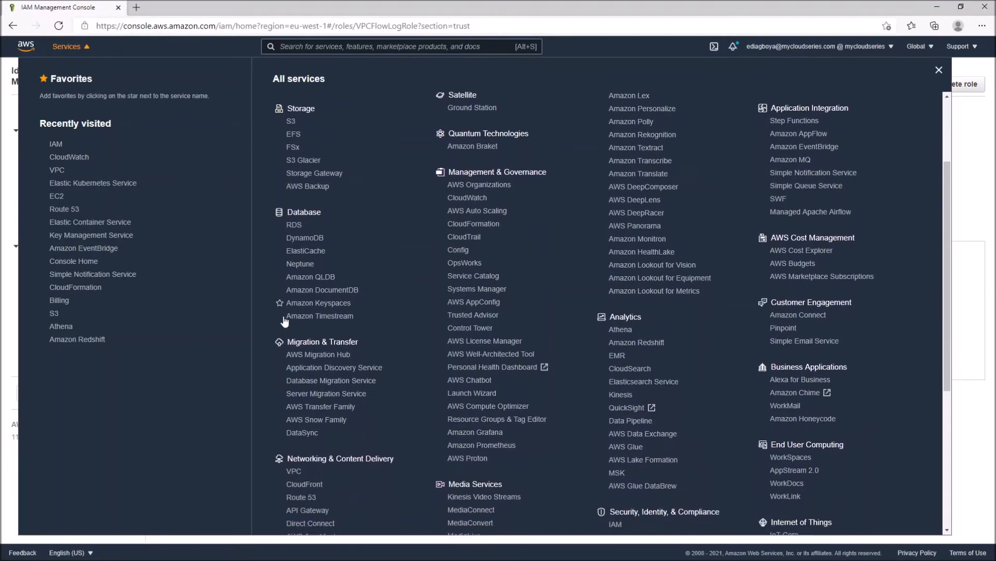
{"action": "scroll", "coordinate": [284, 320], "scroll_direction": "down", "scroll_amount": 2}
{"action": "left_click", "coordinate": [293, 347]}
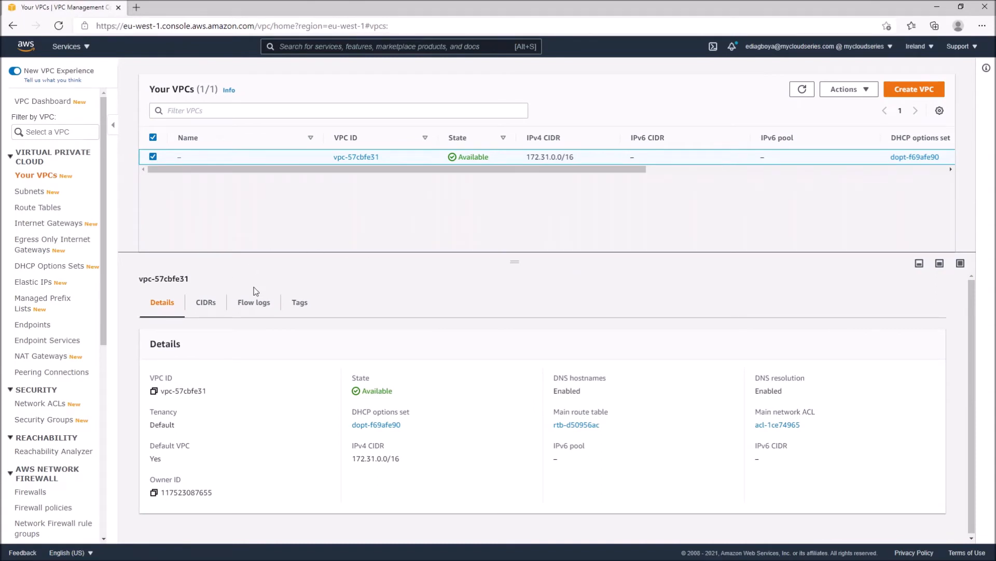
{"action": "left_click", "coordinate": [254, 301]}
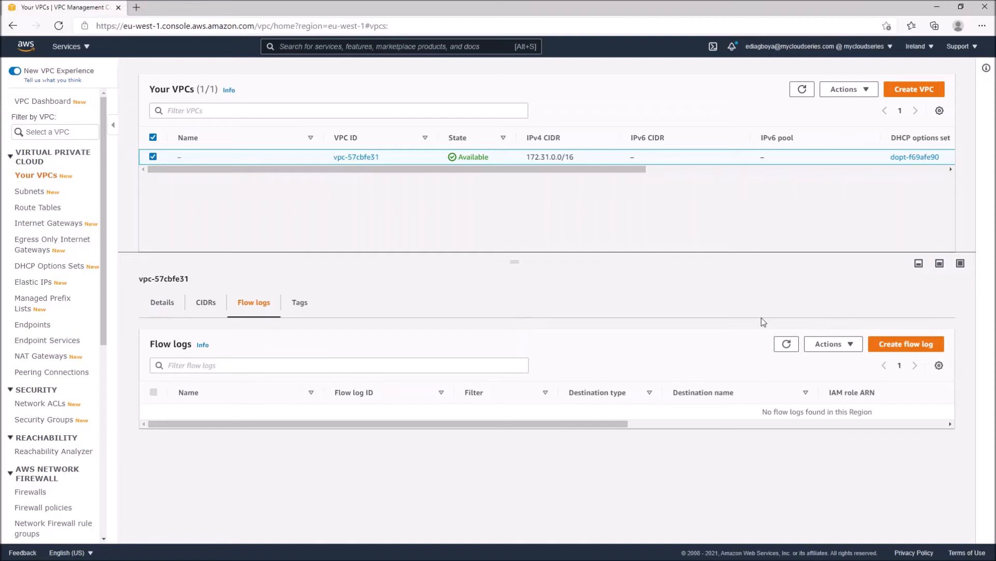
{"action": "left_click", "coordinate": [898, 348]}
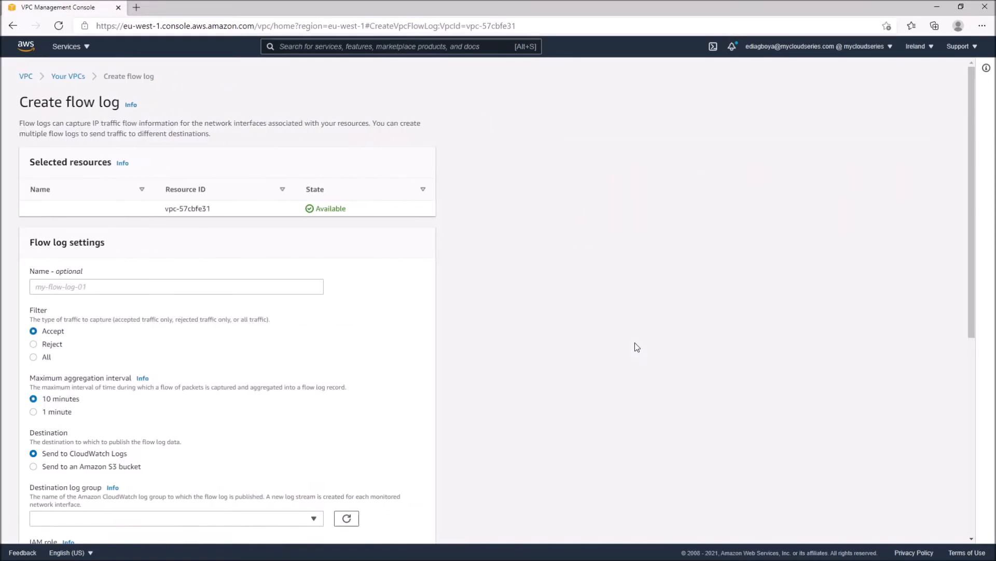
Name the flow log defaultfl and set its traffic filter to All
{"action": "scroll", "coordinate": [637, 347], "scroll_direction": "down", "scroll_amount": 1}
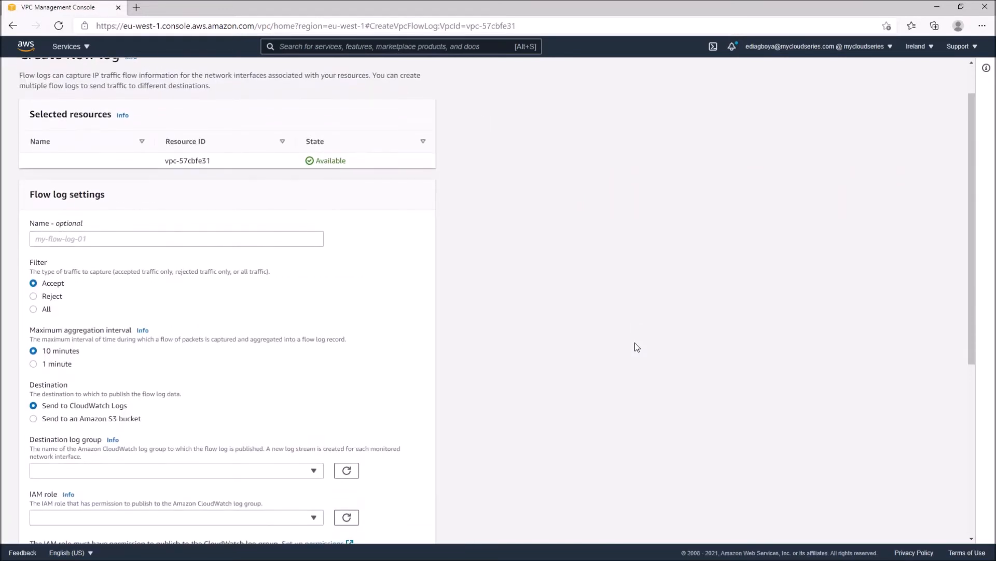
{"action": "left_click", "coordinate": [206, 241]}
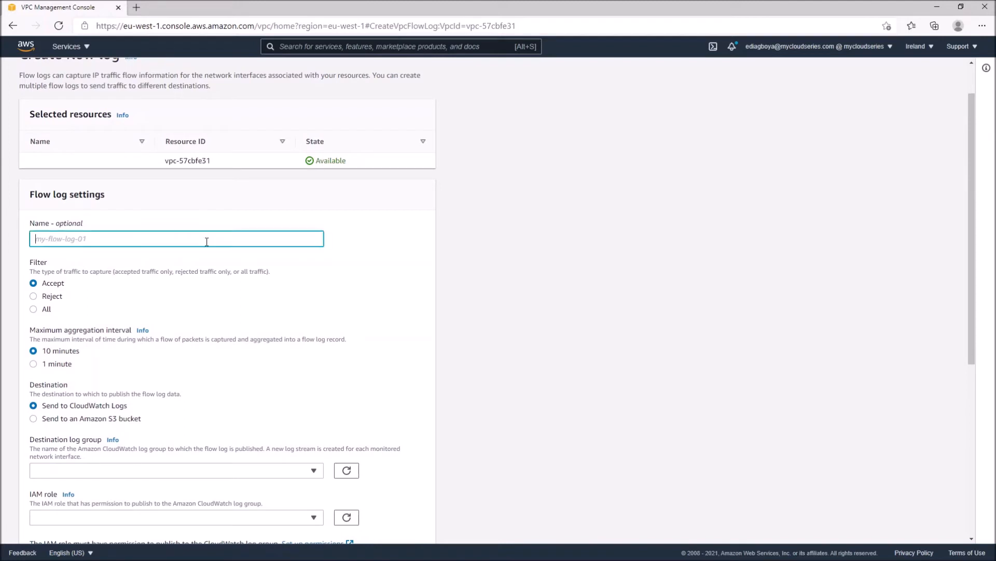
{"action": "type", "text": "defaultfl"}
{"action": "scroll", "coordinate": [405, 290], "scroll_direction": "down", "scroll_amount": 1}
{"action": "scroll", "coordinate": [405, 290], "scroll_direction": "down", "scroll_amount": 1}
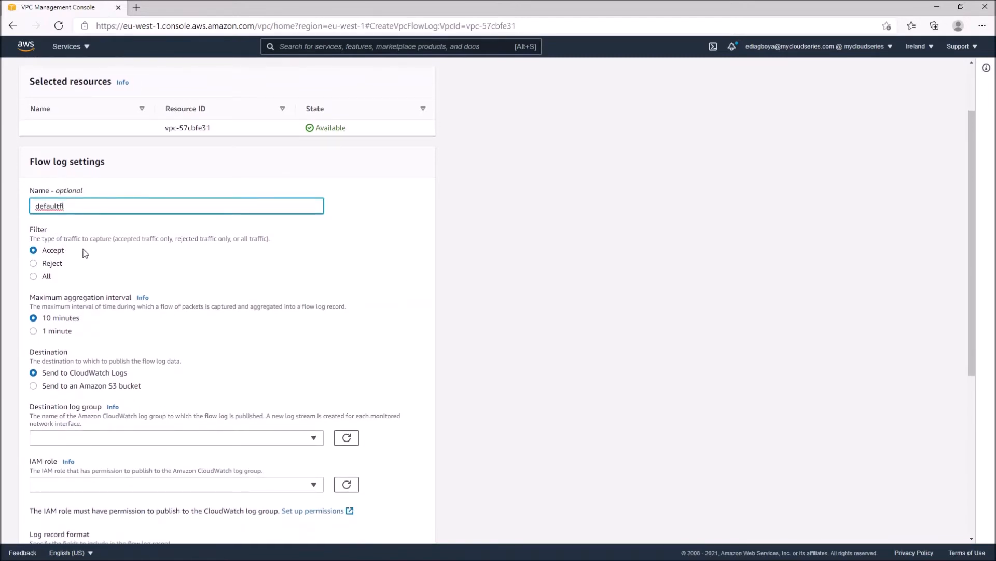
{"action": "left_click", "coordinate": [53, 253]}
{"action": "left_click", "coordinate": [56, 265]}
{"action": "left_click", "coordinate": [42, 277]}
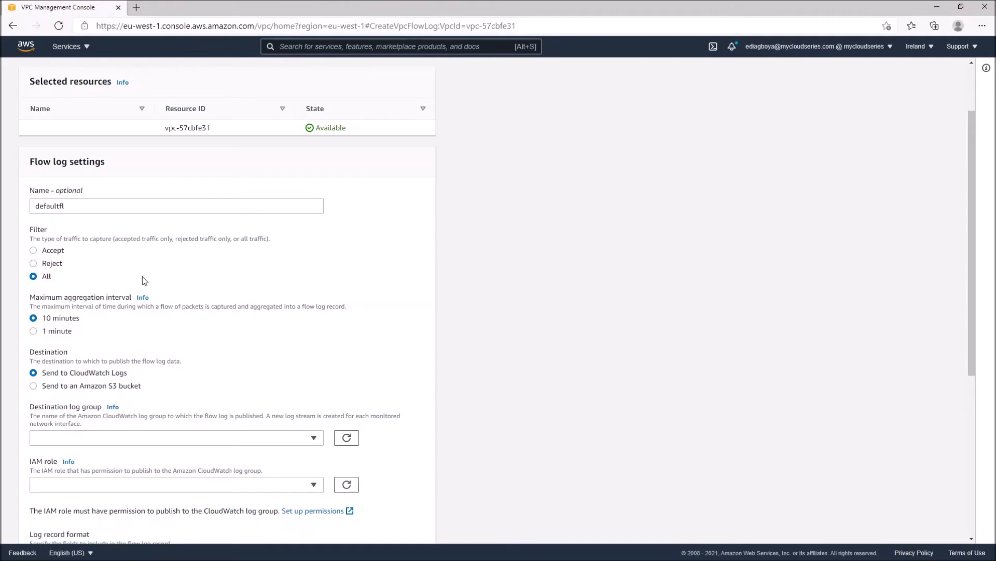
{"action": "scroll", "coordinate": [143, 276], "scroll_direction": "down", "scroll_amount": 1}
{"action": "scroll", "coordinate": [177, 311], "scroll_direction": "down", "scroll_amount": 1}
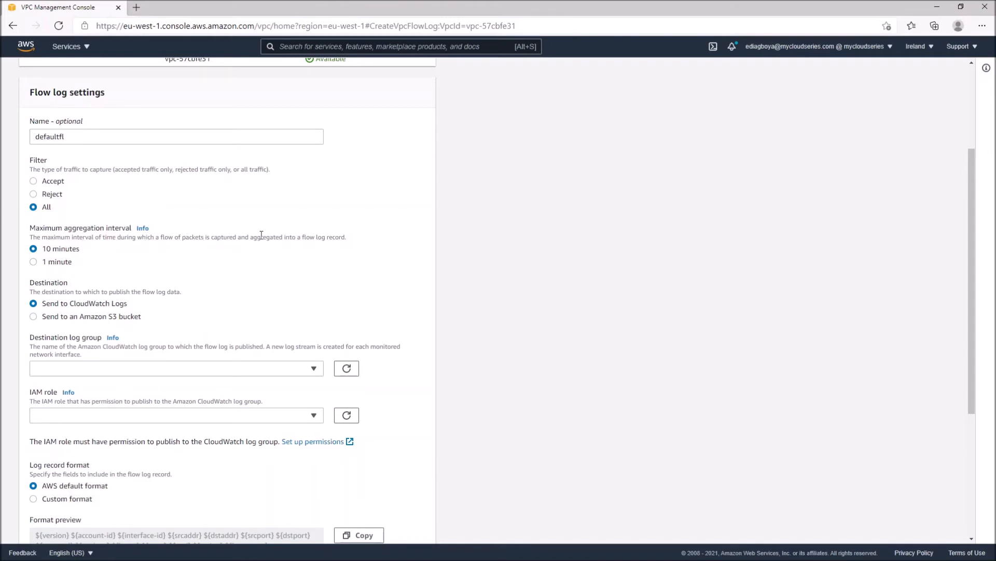
Try the 1 minute aggregation interval and Amazon S3 bucket destination, and return to 10 minutes and Send to CloudWatch Logs
{"action": "scroll", "coordinate": [345, 265], "scroll_direction": "down", "scroll_amount": 1}
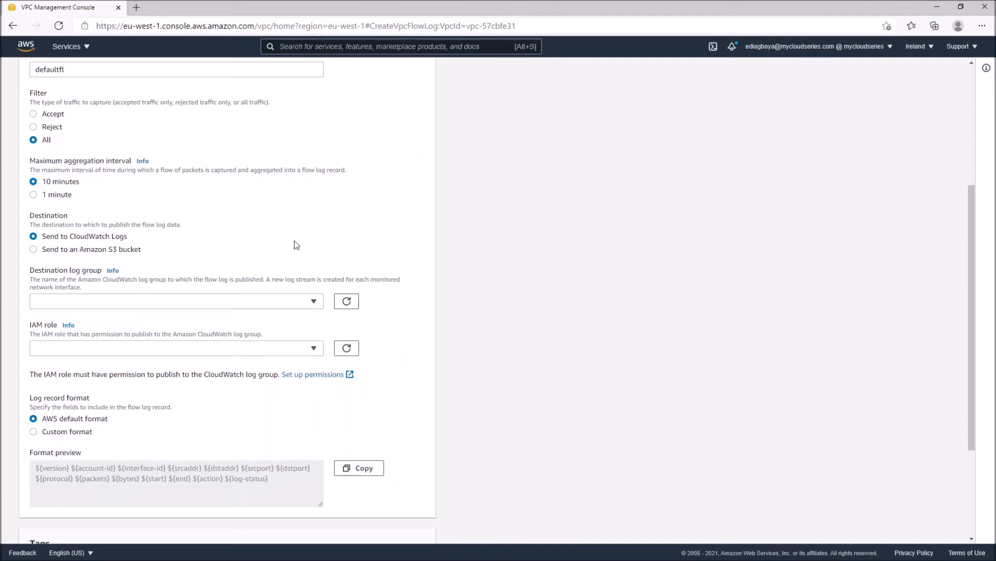
{"action": "left_click", "coordinate": [50, 196]}
{"action": "left_click", "coordinate": [65, 183]}
{"action": "scroll", "coordinate": [185, 203], "scroll_direction": "down", "scroll_amount": 1}
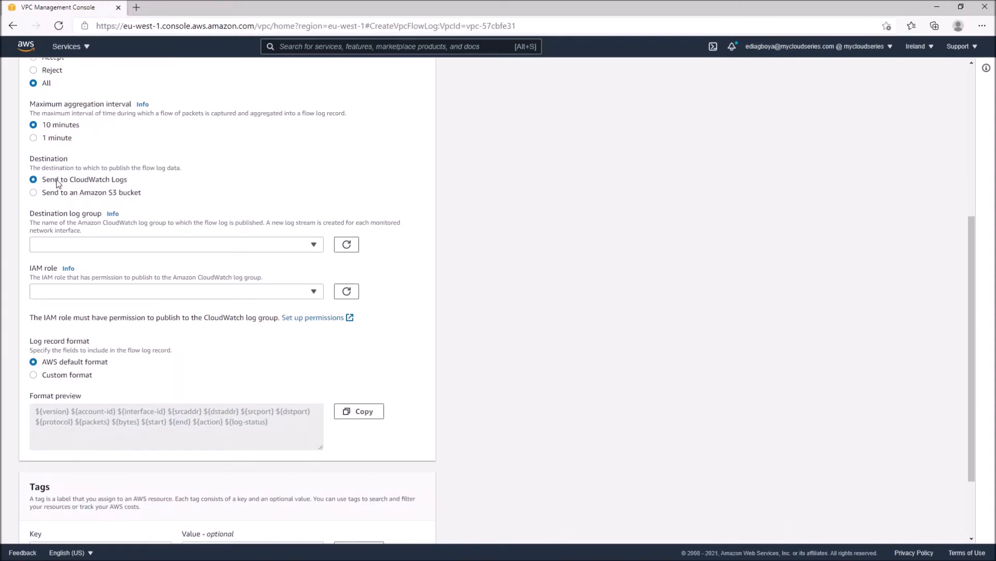
{"action": "left_click", "coordinate": [70, 196]}
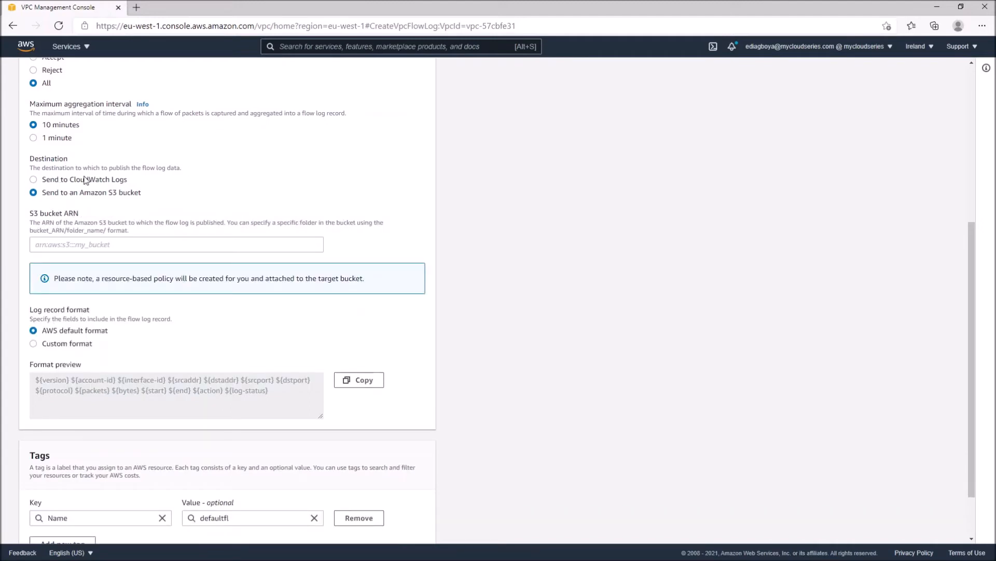
{"action": "left_click", "coordinate": [85, 180]}
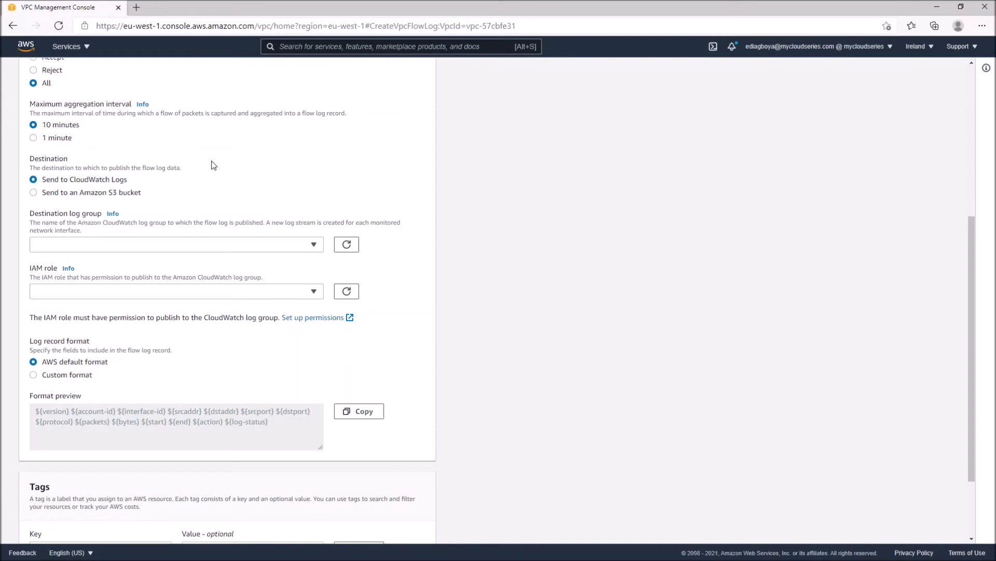
Choose defaultvpcflowlog as the destination log group and VPCFlowLogRole as the flow log's IAM role
{"action": "scroll", "coordinate": [214, 171], "scroll_direction": "down", "scroll_amount": 1}
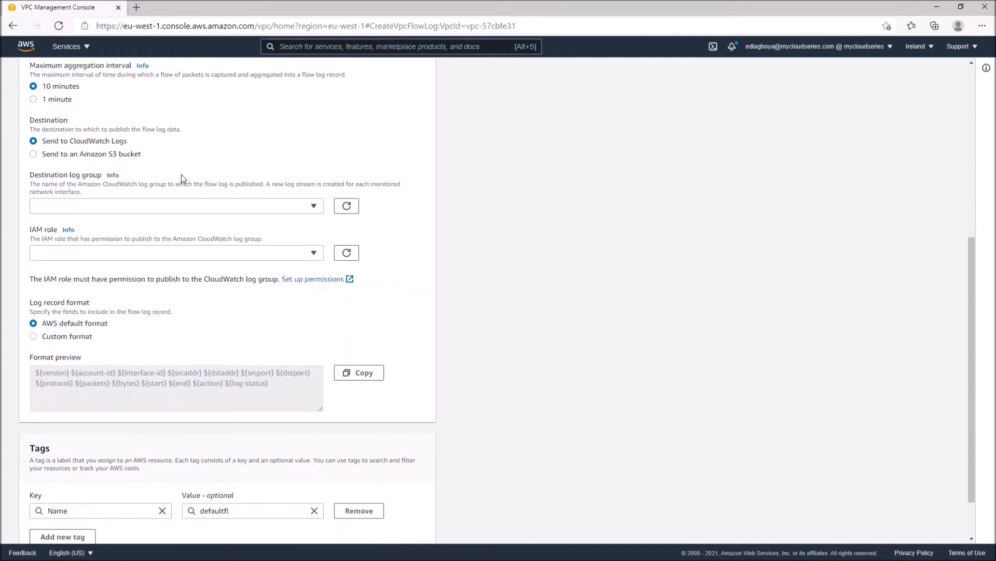
{"action": "left_click", "coordinate": [151, 208]}
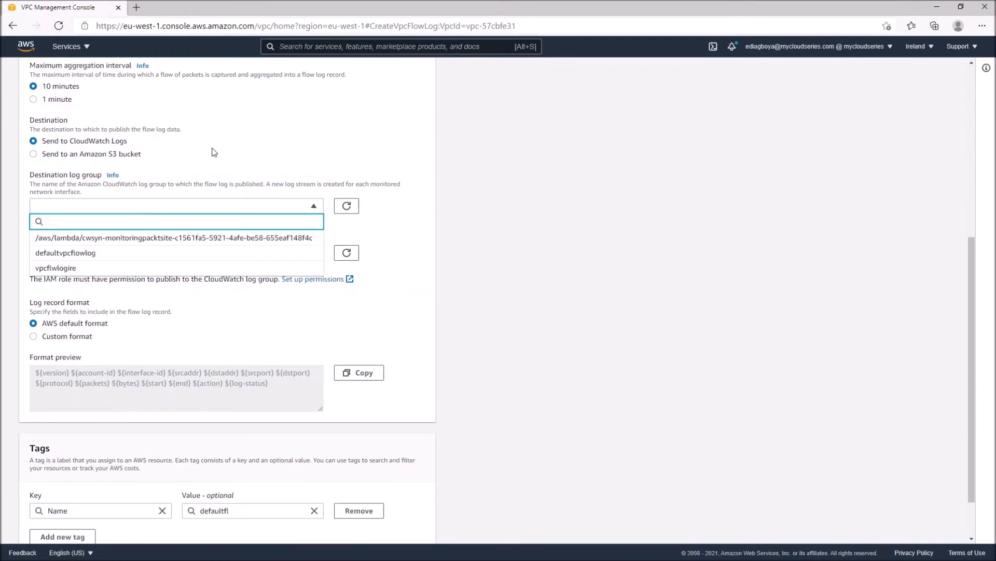
{"action": "left_click", "coordinate": [76, 254]}
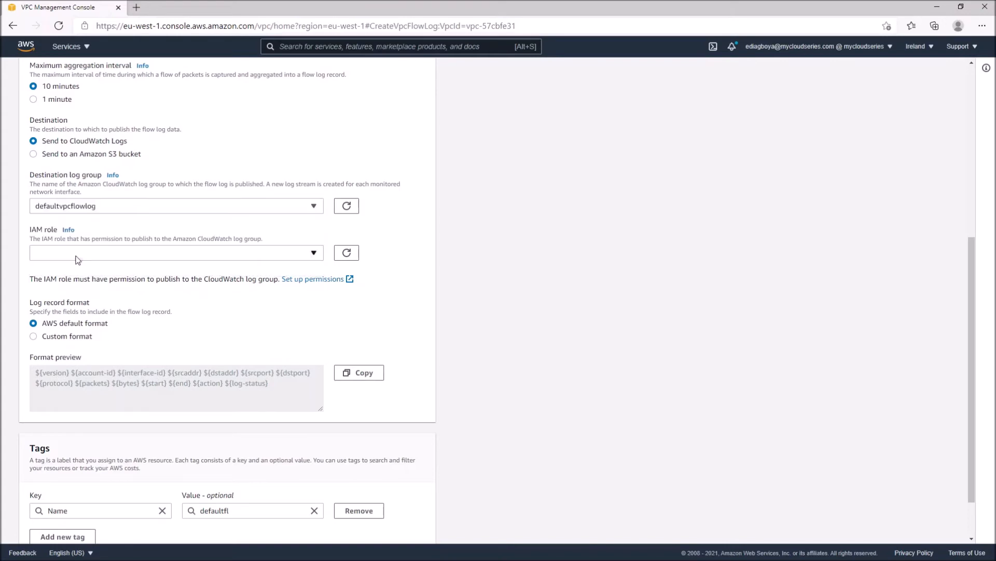
{"action": "left_click", "coordinate": [277, 255]}
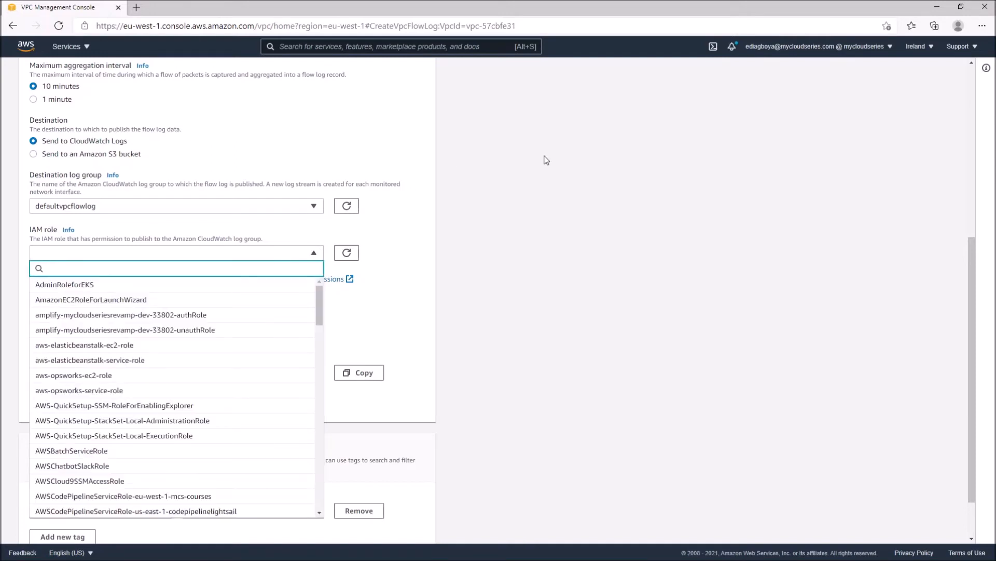
{"action": "type", "text": "vpc"}
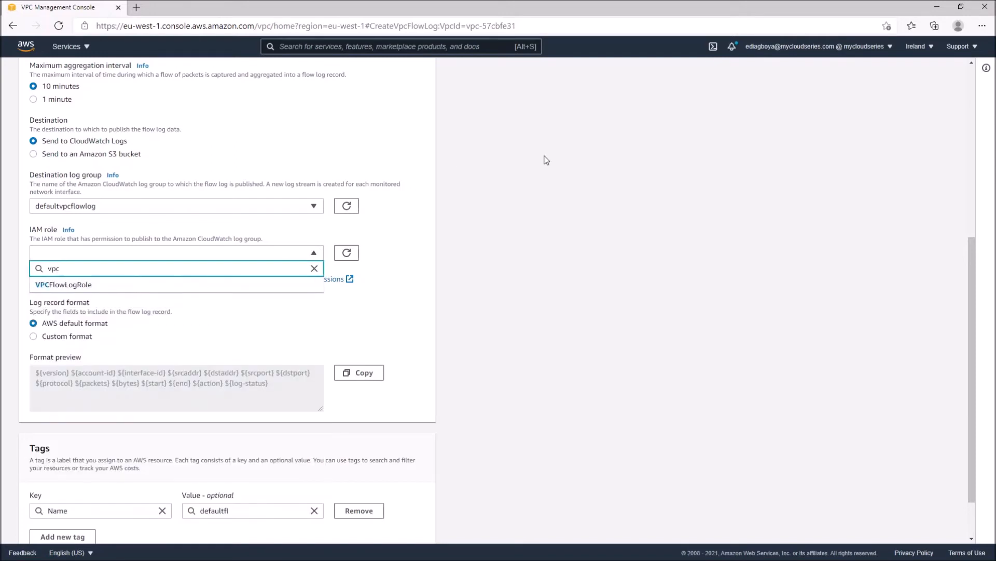
{"action": "left_click", "coordinate": [78, 289]}
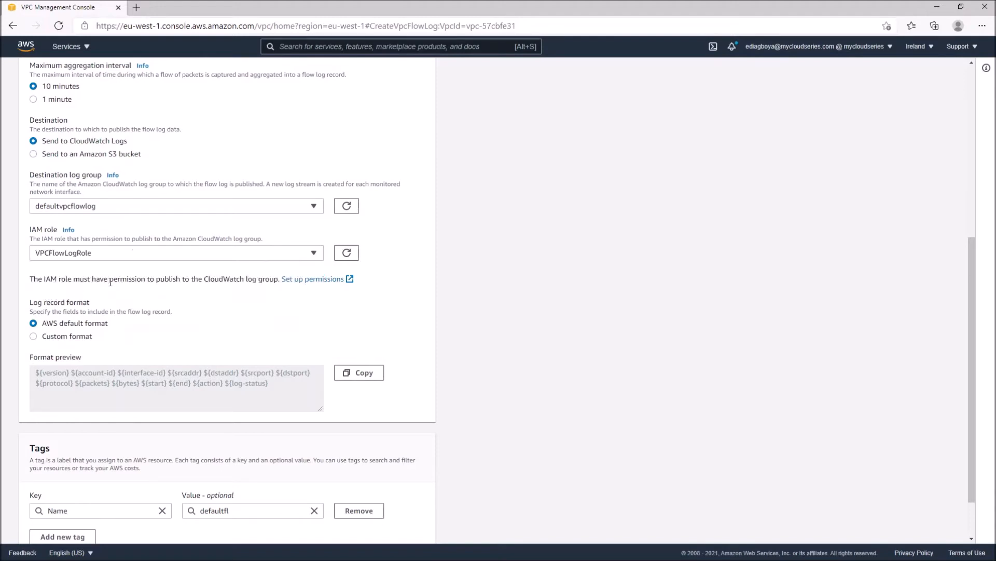
Examine the fields that the AWS default log record format includes in the format preview
{"action": "scroll", "coordinate": [207, 306], "scroll_direction": "down", "scroll_amount": 1}
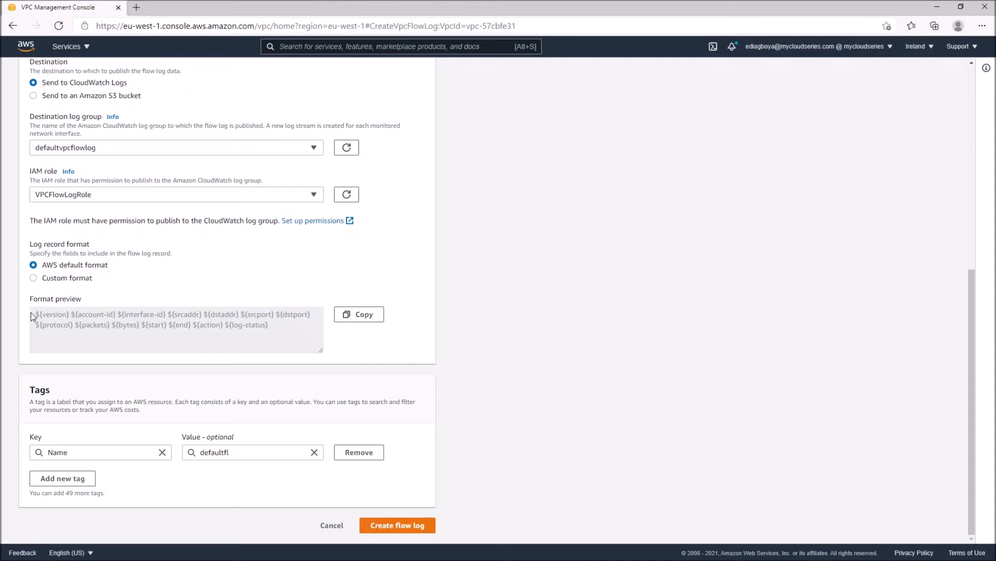
{"action": "left_click_drag", "start_coordinate": [35, 313], "coordinate": [160, 315]}
{"action": "left_click", "coordinate": [63, 314]}
{"action": "left_click_drag", "start_coordinate": [180, 314], "coordinate": [266, 314]}
{"action": "left_click", "coordinate": [253, 313]}
{"action": "triple_click", "coordinate": [73, 265]}
{"action": "left_click", "coordinate": [186, 324]}
{"action": "left_click_drag", "start_coordinate": [88, 315], "coordinate": [273, 325]}
{"action": "left_click", "coordinate": [273, 325]}
Try a custom log record format with instance-id, packets and pkt-srcaddr, and return to the AWS default format
{"action": "left_click", "coordinate": [73, 278]}
{"action": "left_click", "coordinate": [117, 322]}
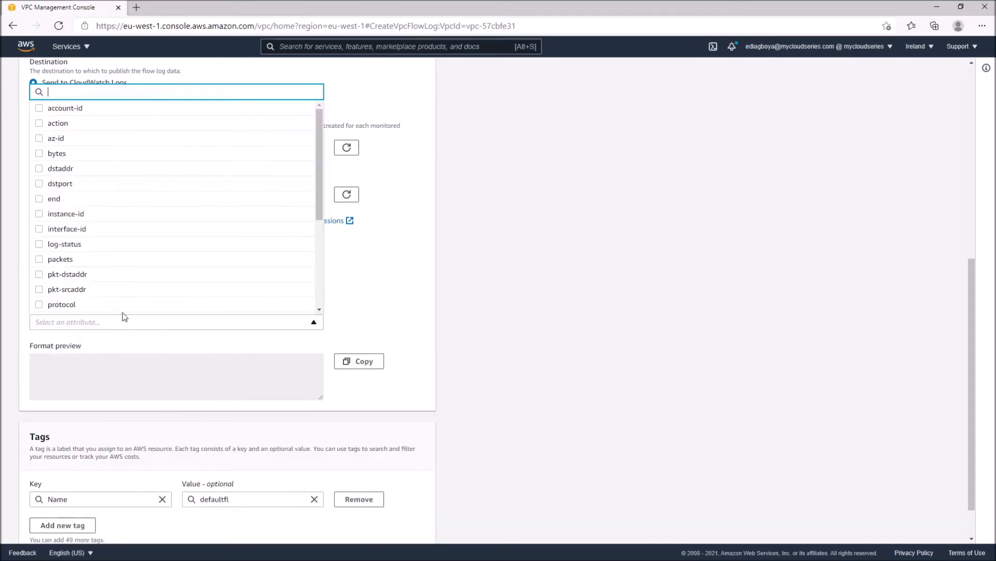
{"action": "scroll", "coordinate": [158, 258], "scroll_direction": "down", "scroll_amount": 2}
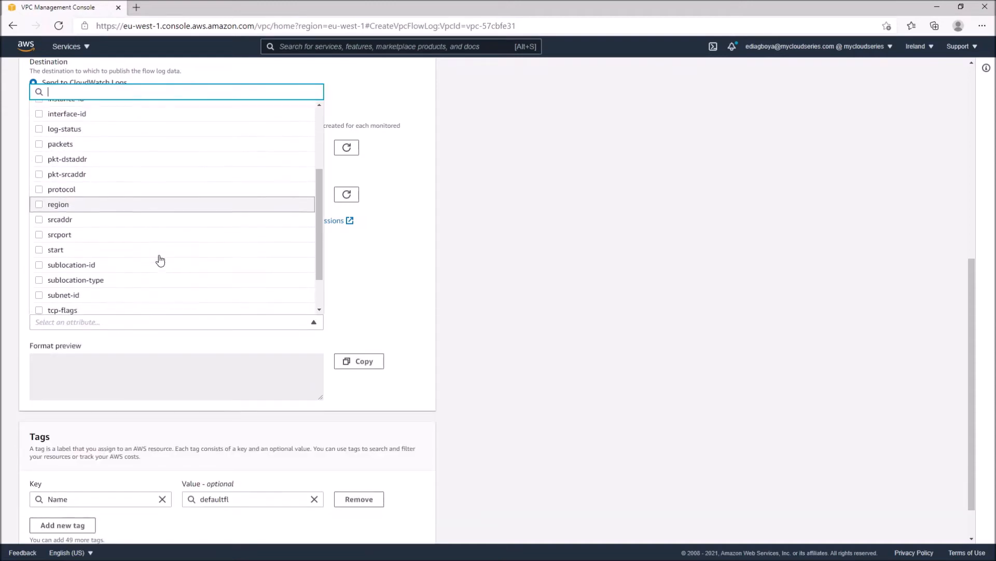
{"action": "scroll", "coordinate": [160, 259], "scroll_direction": "down", "scroll_amount": 3}
{"action": "scroll", "coordinate": [152, 241], "scroll_direction": "down", "scroll_amount": 1}
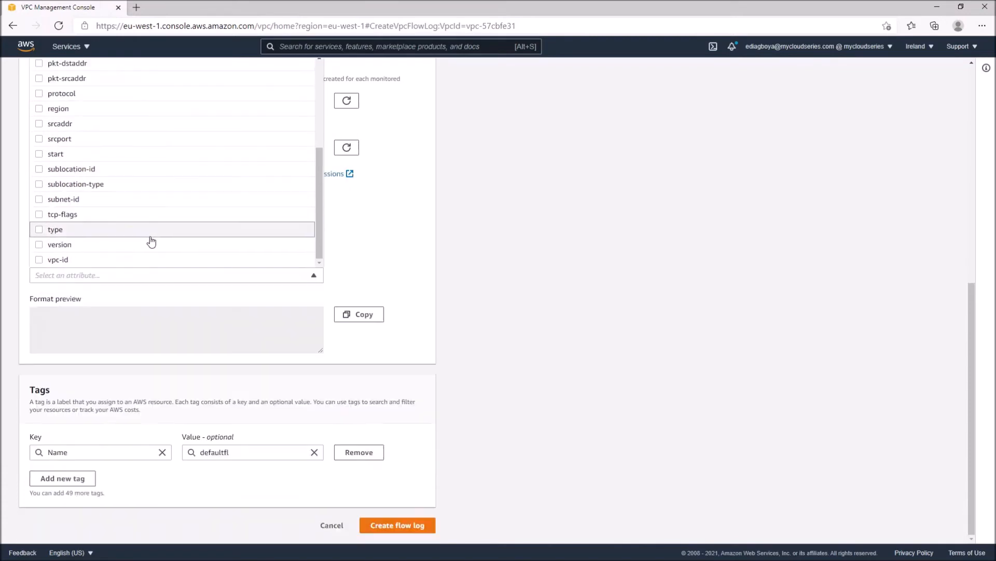
{"action": "scroll", "coordinate": [150, 240], "scroll_direction": "up", "scroll_amount": 3}
{"action": "scroll", "coordinate": [335, 174], "scroll_direction": "up", "scroll_amount": 1}
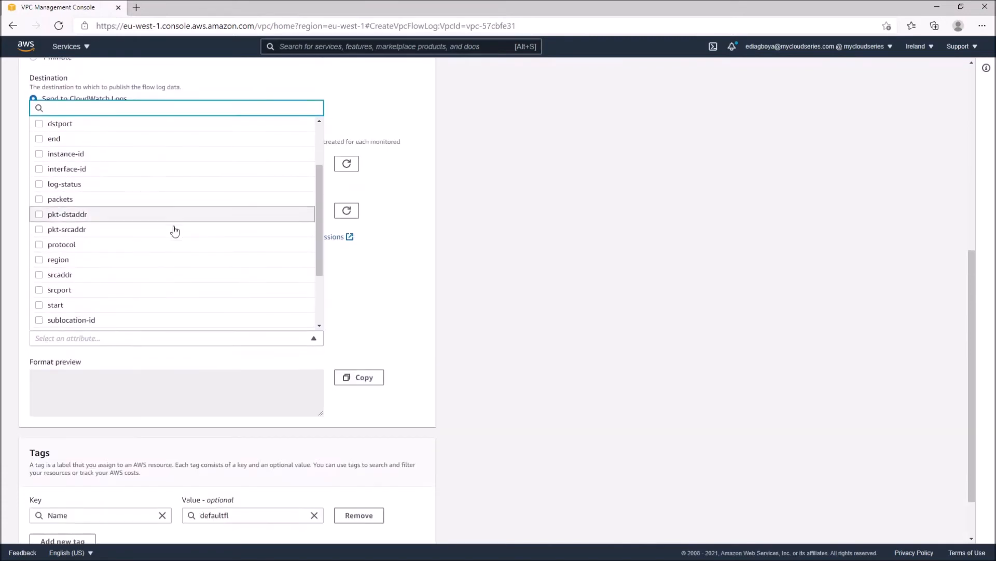
{"action": "scroll", "coordinate": [174, 231], "scroll_direction": "up", "scroll_amount": 2}
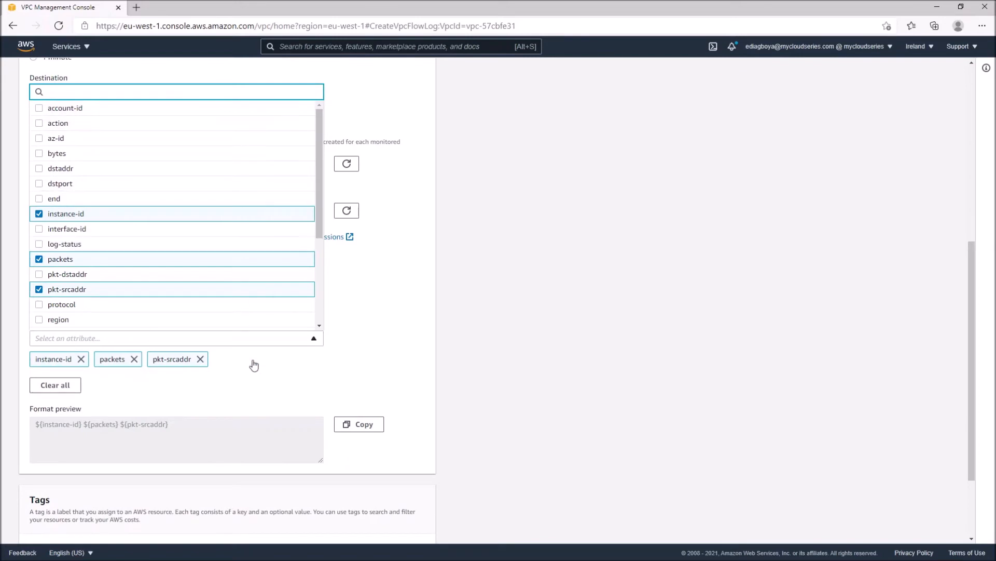
{"action": "left_click", "coordinate": [376, 112]}
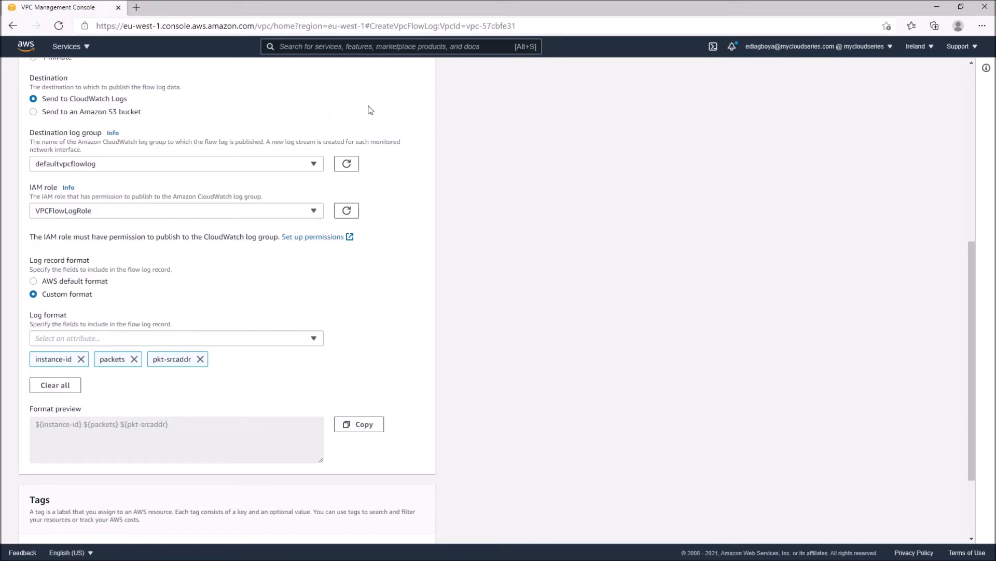
{"action": "left_click", "coordinate": [87, 282]}
Review the flow log settings and create the flow log
{"action": "scroll", "coordinate": [191, 338], "scroll_direction": "down", "scroll_amount": 1}
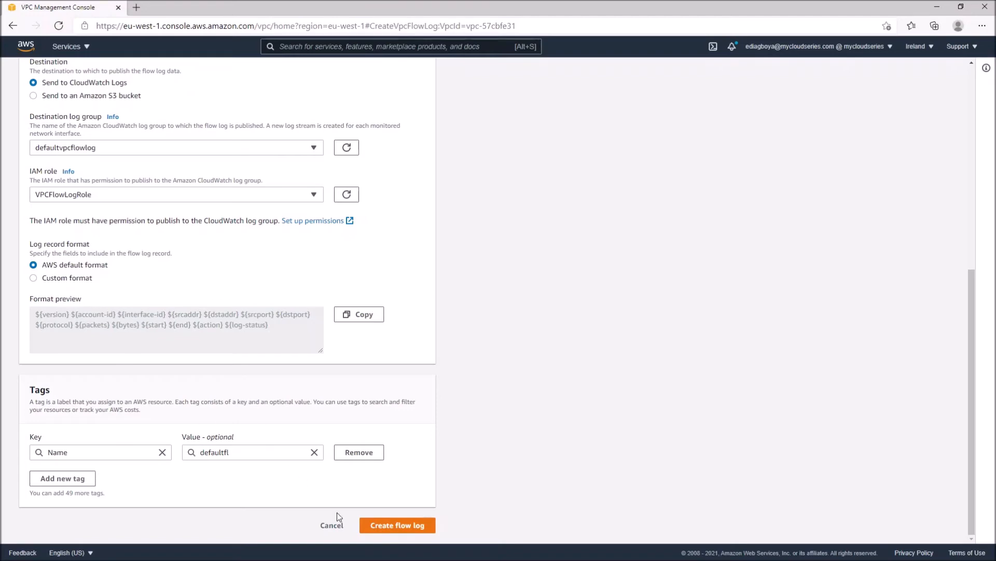
{"action": "scroll", "coordinate": [472, 454], "scroll_direction": "up", "scroll_amount": 7}
{"action": "scroll", "coordinate": [472, 454], "scroll_direction": "down", "scroll_amount": 7}
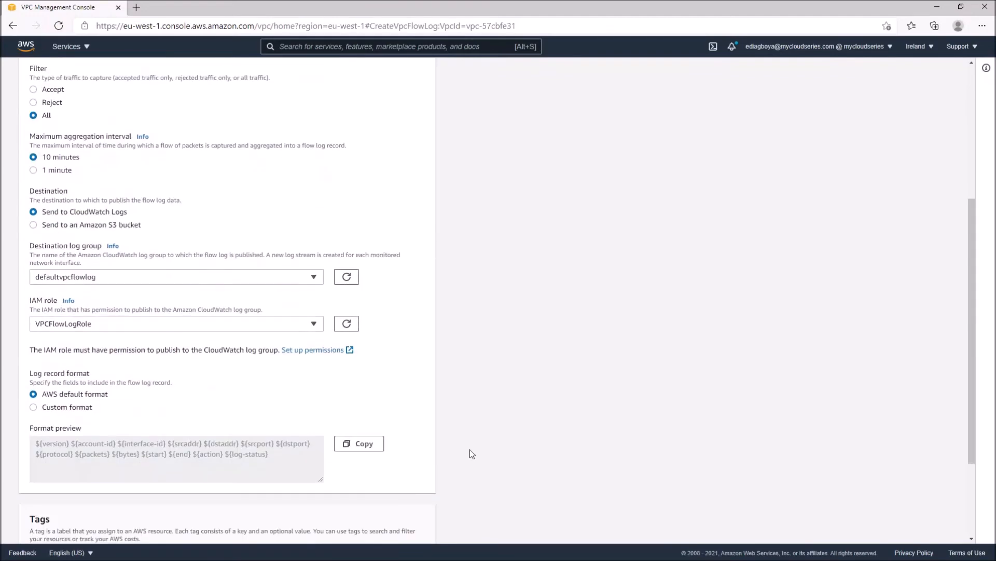
{"action": "scroll", "coordinate": [470, 451], "scroll_direction": "up", "scroll_amount": 7}
{"action": "scroll", "coordinate": [470, 450], "scroll_direction": "down", "scroll_amount": 7}
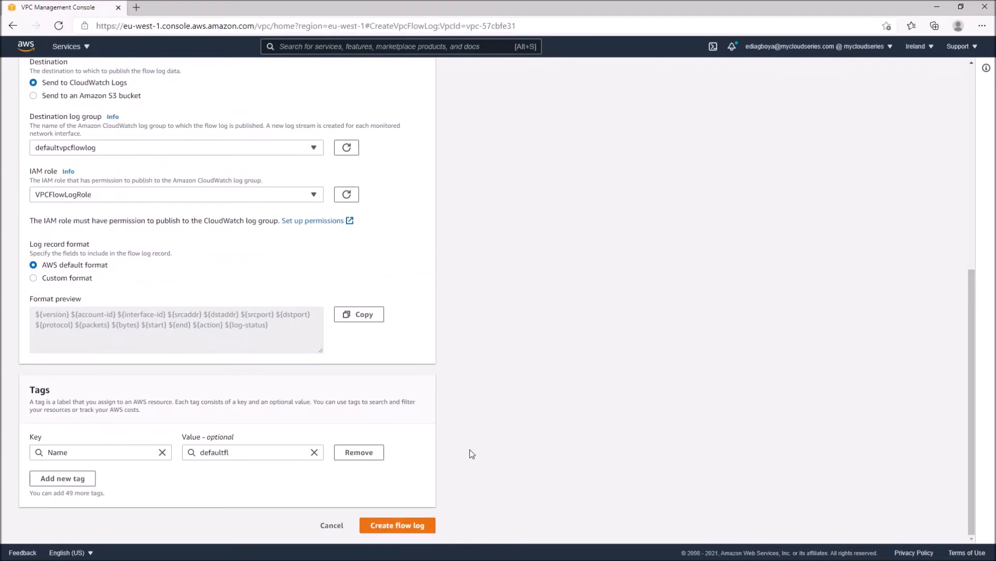
{"action": "left_click", "coordinate": [399, 525]}
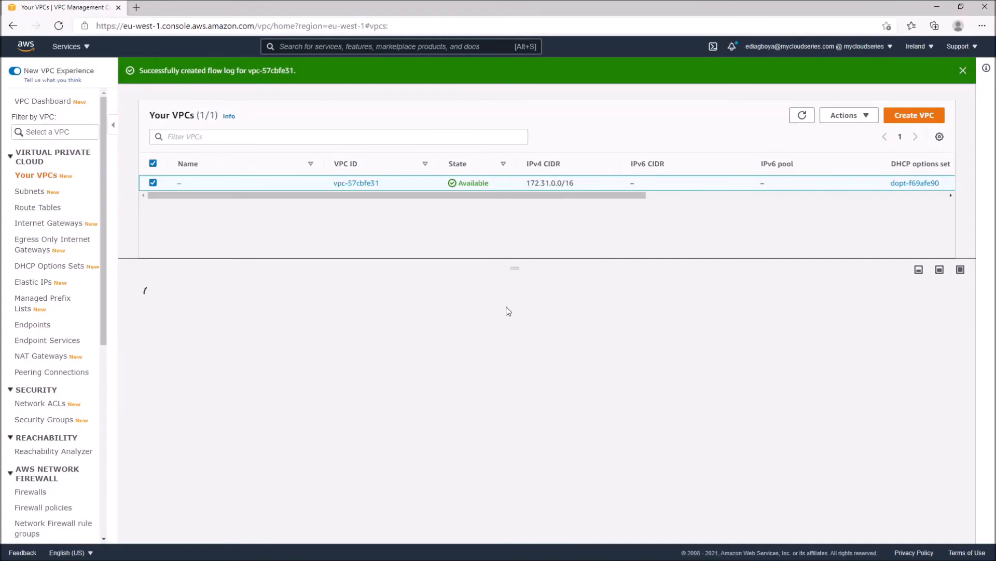
Show the flow logs of vpc-57cbfe31 and check the details of the defaultfl entry
{"action": "left_click", "coordinate": [266, 316]}
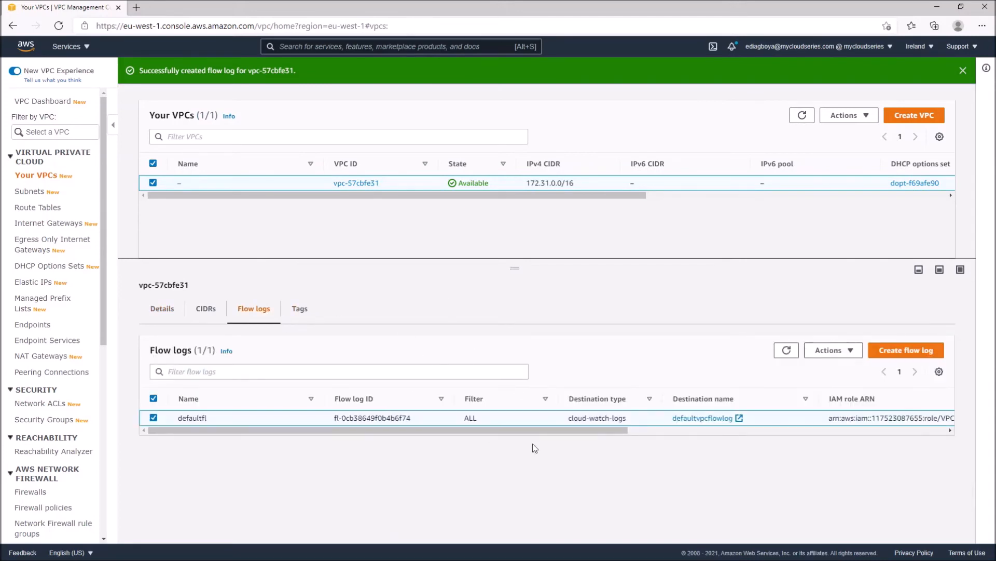
{"action": "left_click_drag", "start_coordinate": [519, 430], "coordinate": [317, 431]}
{"action": "left_click_drag", "start_coordinate": [393, 431], "coordinate": [335, 440]}
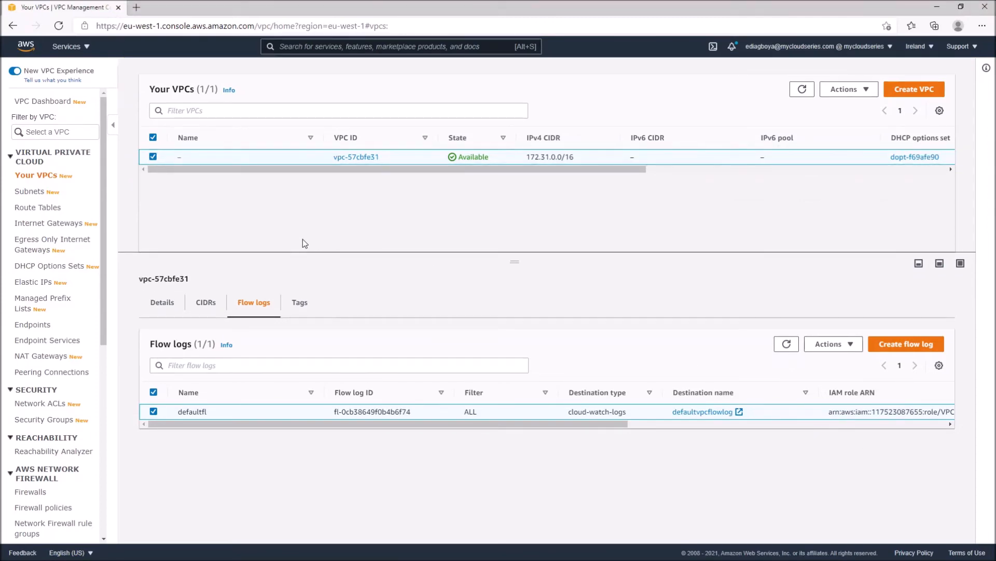
Switch to the CloudWatch service and open the log stream eni-098a194a620bfa4a1-all in the defaultvpcflowlog log group
{"action": "left_click", "coordinate": [80, 53]}
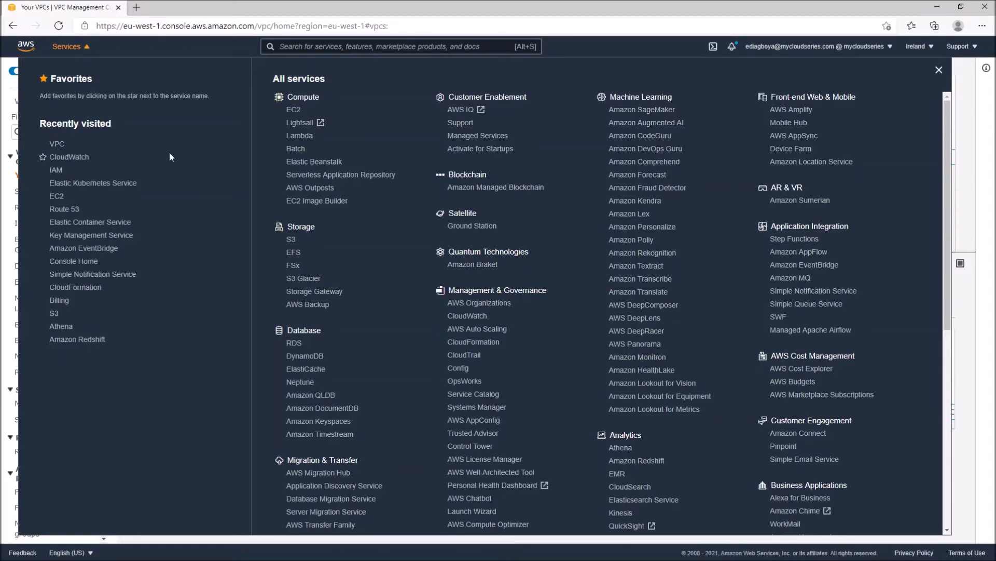
{"action": "left_click", "coordinate": [58, 157]}
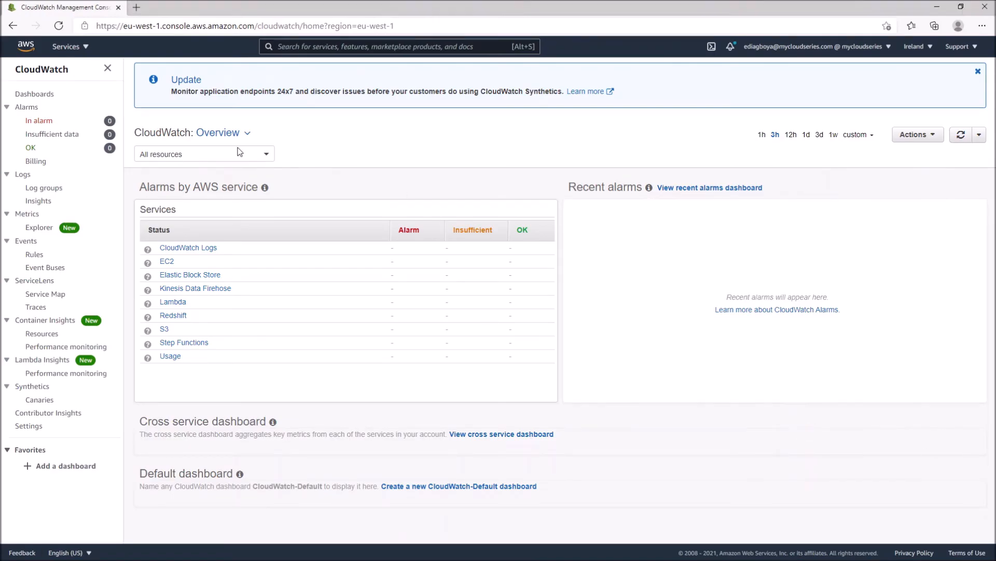
{"action": "left_click", "coordinate": [39, 188]}
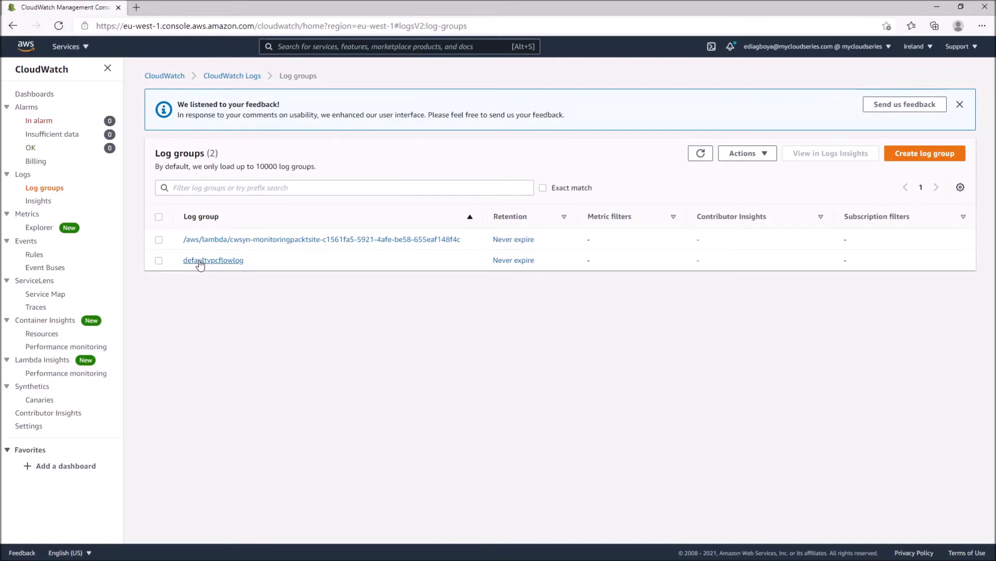
{"action": "left_click", "coordinate": [229, 261]}
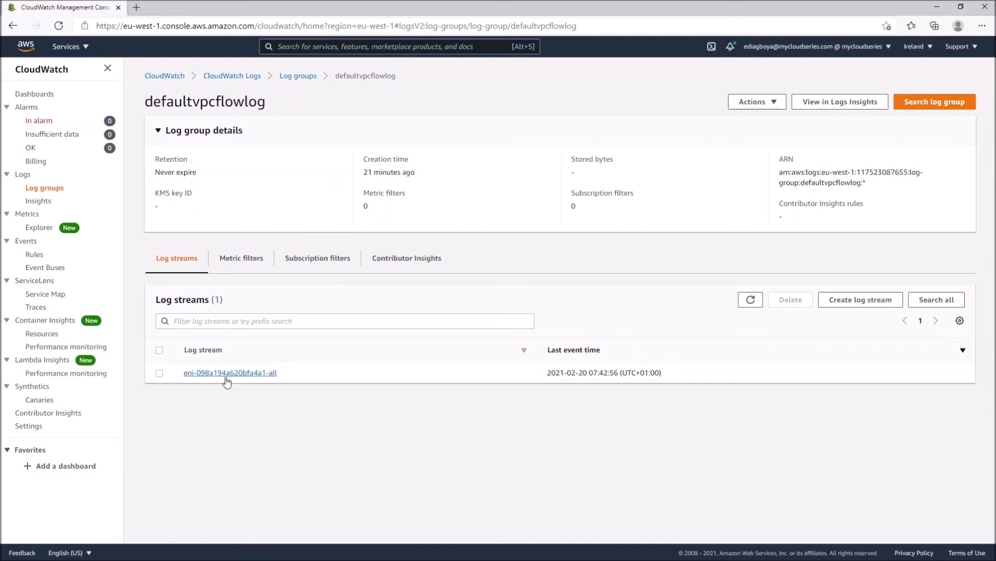
{"action": "left_click", "coordinate": [227, 374]}
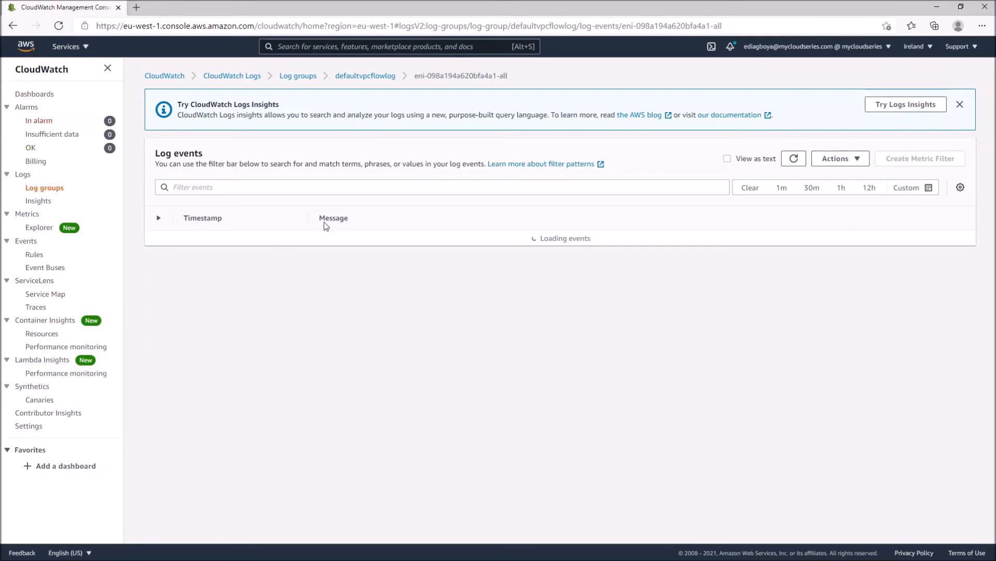
Look through the stream's log events, examine the fields of the first record in full, and return to the defaultvpcflowlog log group
{"action": "scroll", "coordinate": [387, 327], "scroll_direction": "down", "scroll_amount": 5}
{"action": "scroll", "coordinate": [467, 291], "scroll_direction": "down", "scroll_amount": 10}
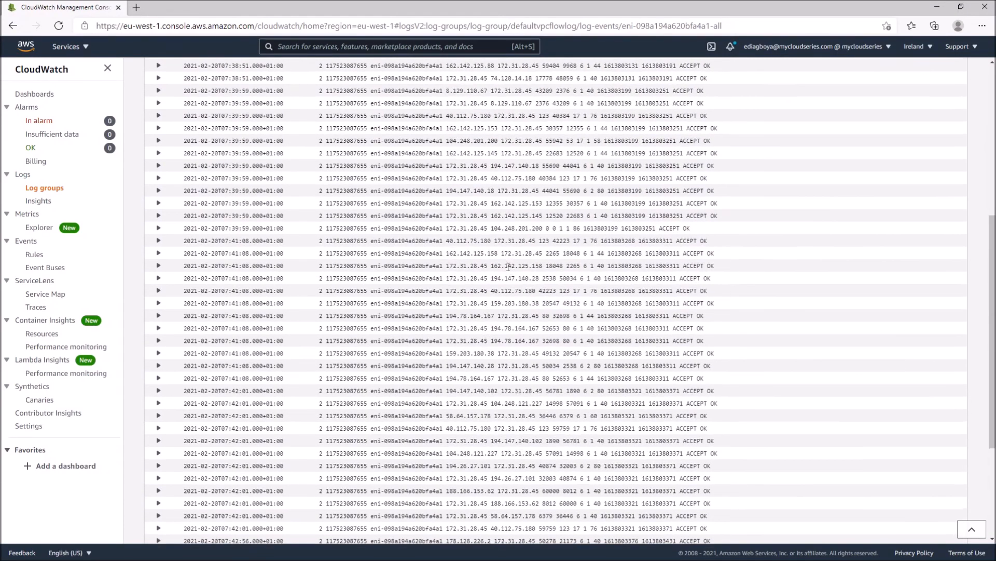
{"action": "scroll", "coordinate": [508, 266], "scroll_direction": "up", "scroll_amount": 6}
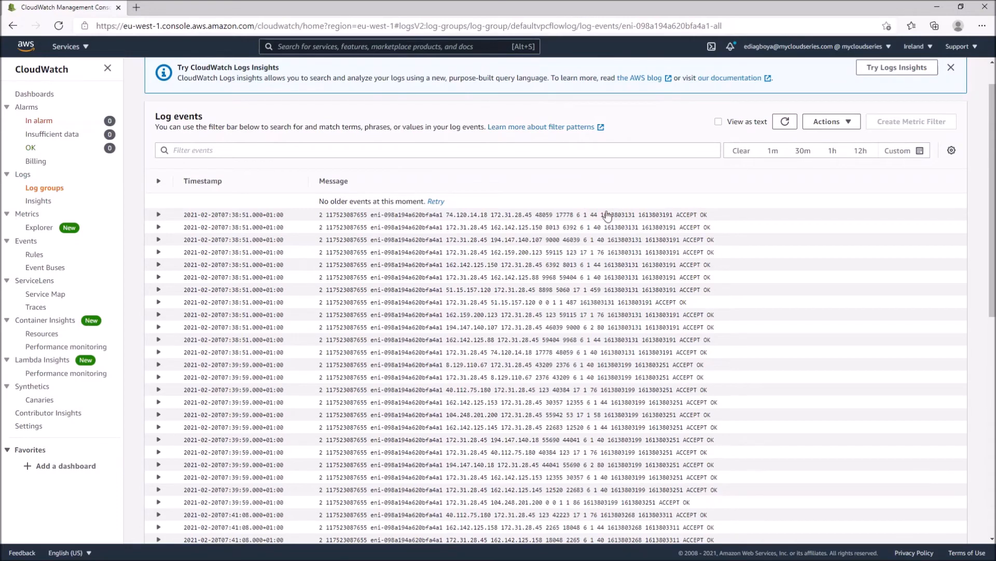
{"action": "left_click", "coordinate": [327, 218]}
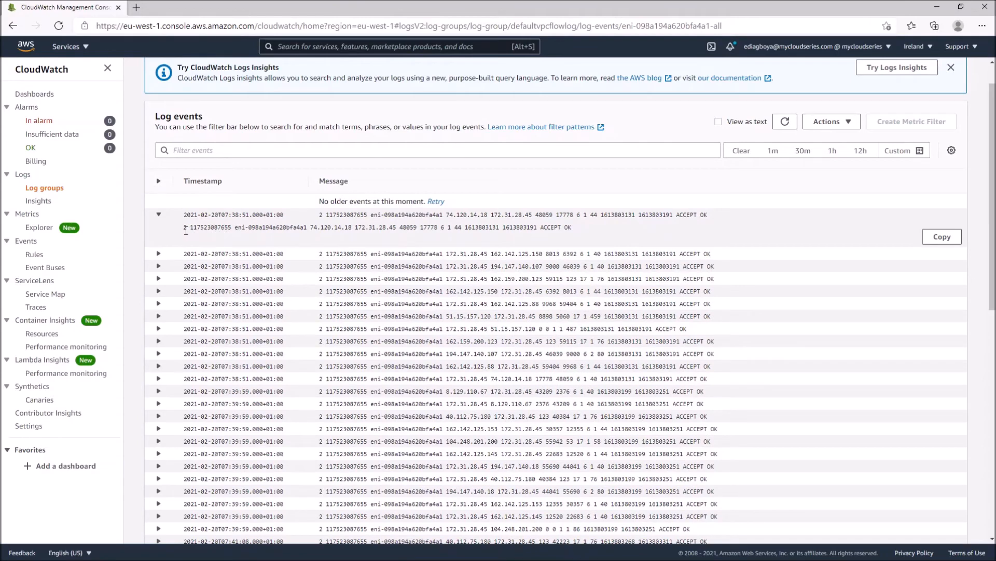
{"action": "left_click_drag", "start_coordinate": [181, 229], "coordinate": [427, 240]}
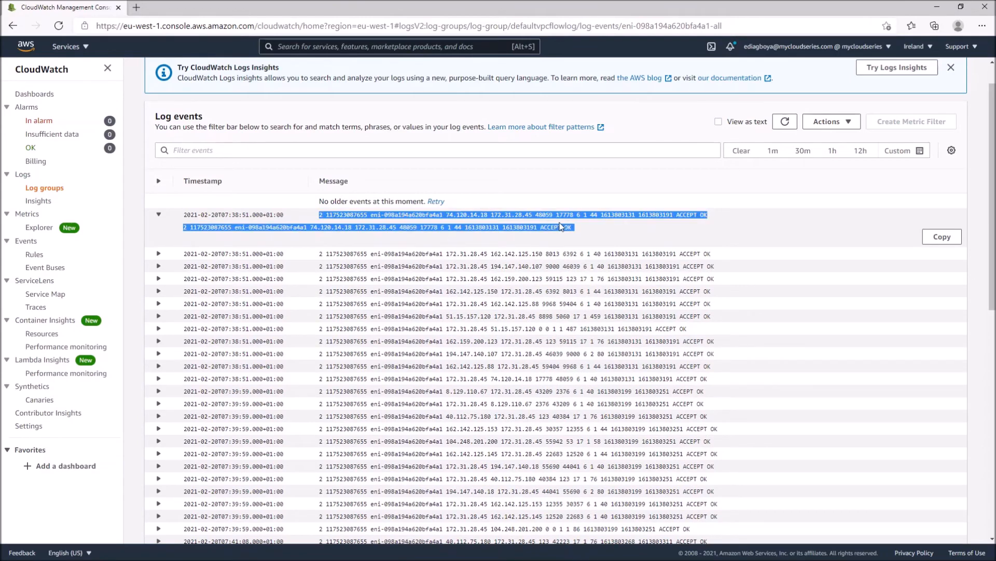
{"action": "left_click", "coordinate": [594, 228]}
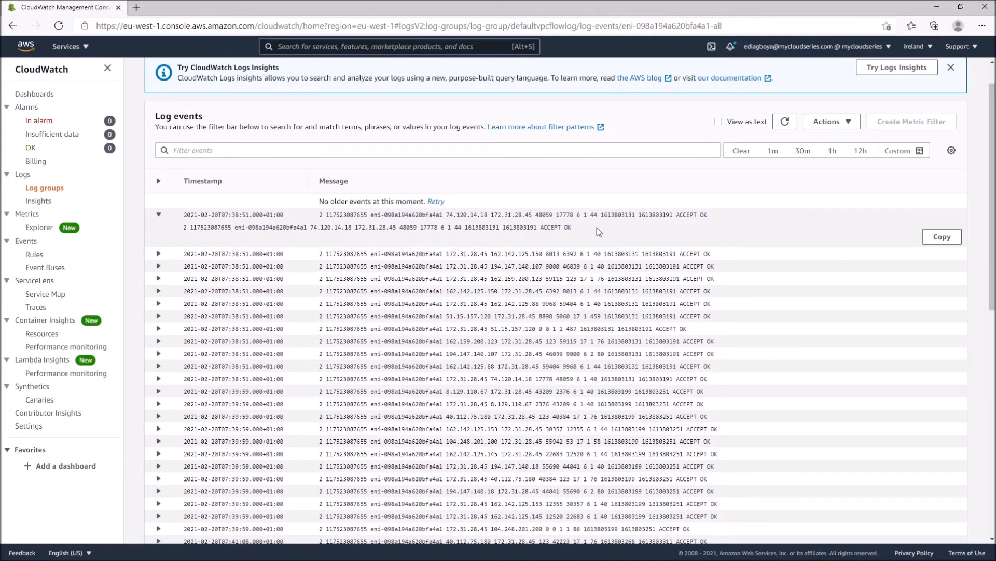
{"action": "left_click_drag", "start_coordinate": [571, 227], "coordinate": [417, 228]}
{"action": "left_click", "coordinate": [228, 232]}
{"action": "left_click", "coordinate": [492, 229]}
{"action": "scroll", "coordinate": [471, 302], "scroll_direction": "up", "scroll_amount": 1}
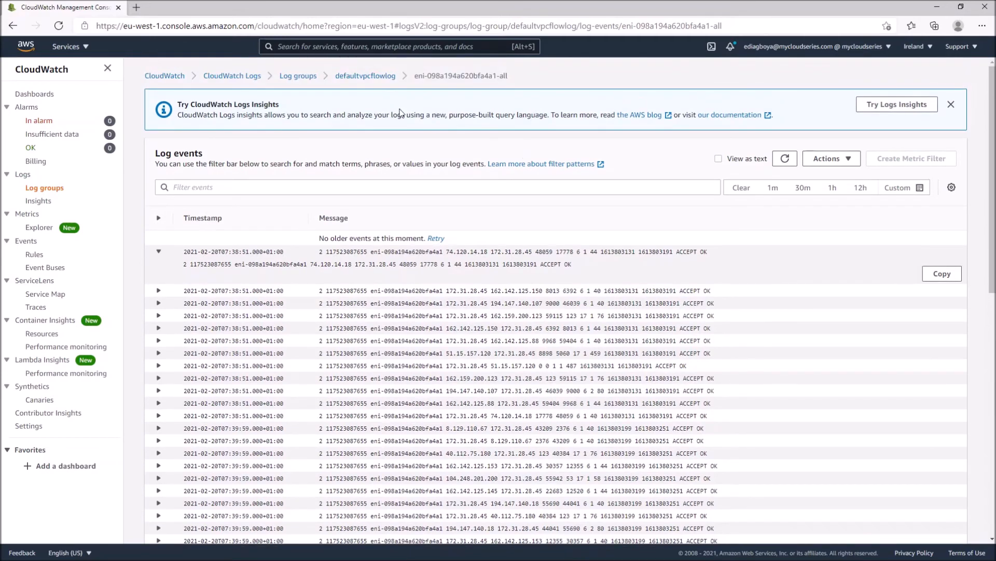
{"action": "left_click", "coordinate": [375, 77]}
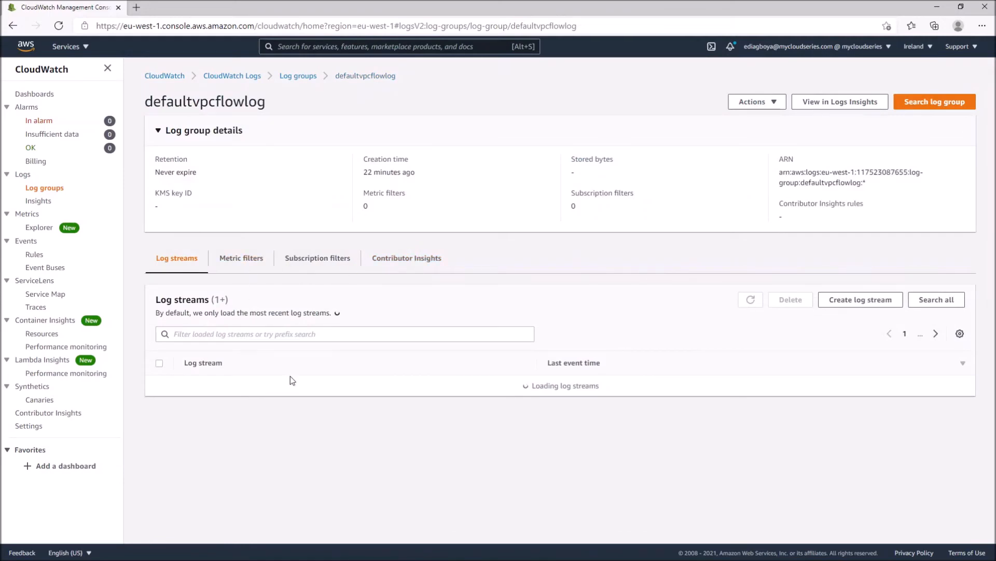
Reopen the log stream eni-098a194a620bfa4a1-all and look through its log events
{"action": "left_click", "coordinate": [256, 372]}
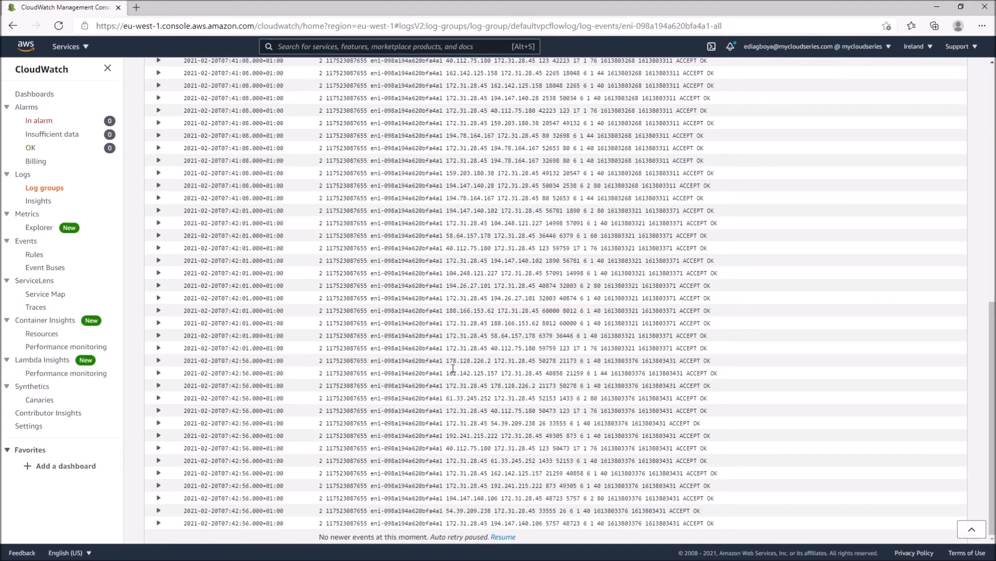
{"action": "scroll", "coordinate": [441, 334], "scroll_direction": "up", "scroll_amount": 5}
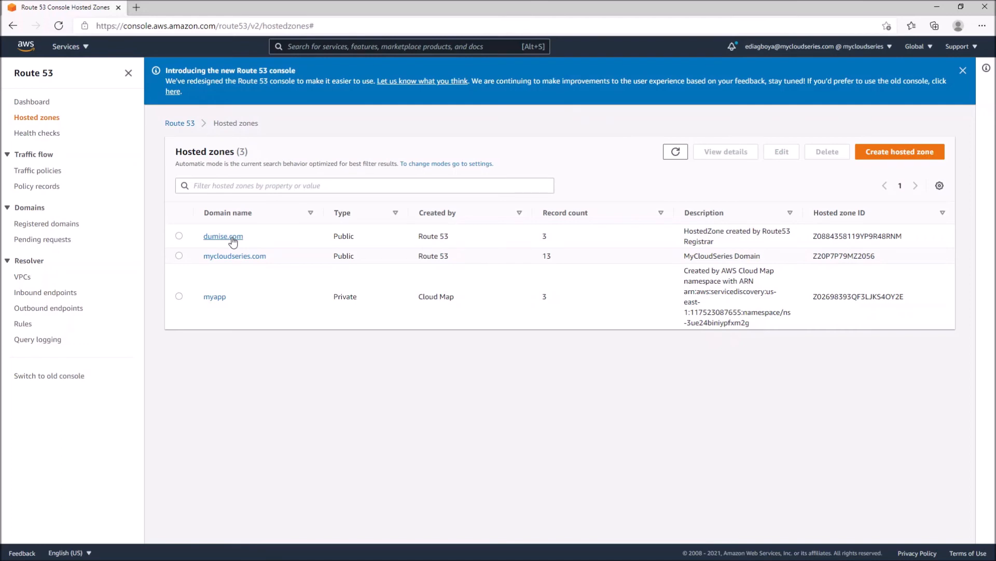
Open the query logging configuration of the hosted zone dumise.com and check its log group setting
{"action": "left_click", "coordinate": [232, 238]}
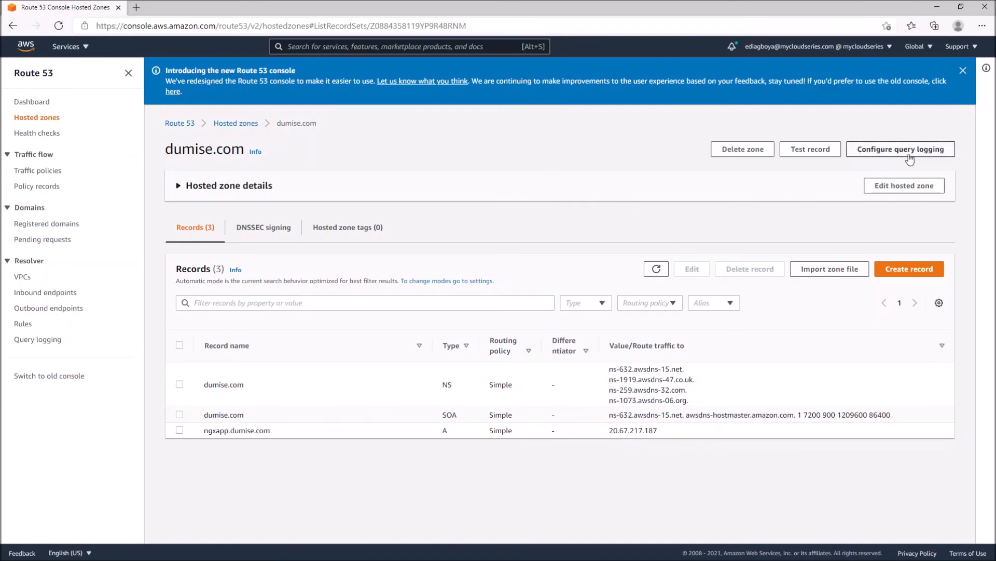
{"action": "left_click", "coordinate": [888, 156]}
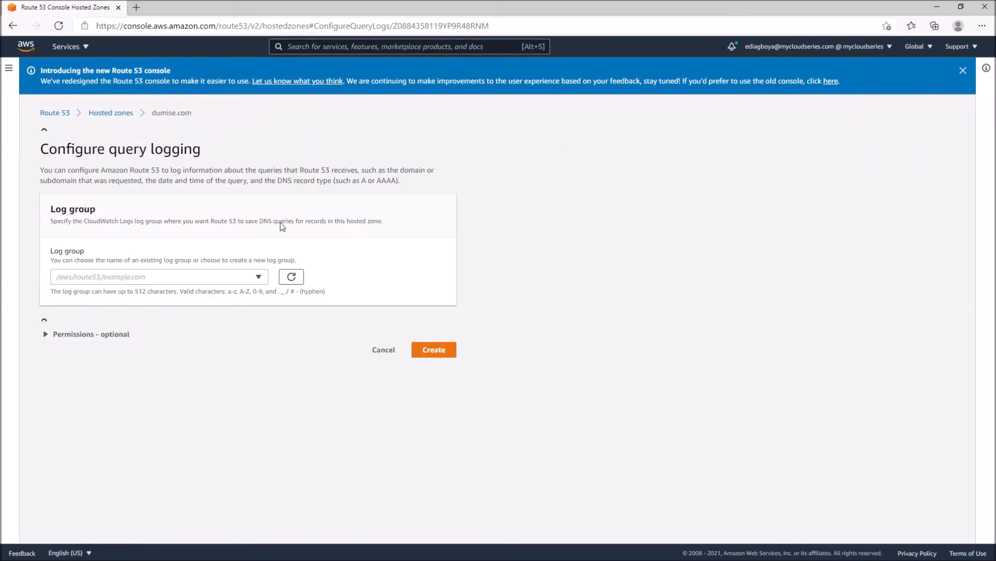
{"action": "left_click", "coordinate": [147, 268]}
{"action": "left_click", "coordinate": [147, 268]}
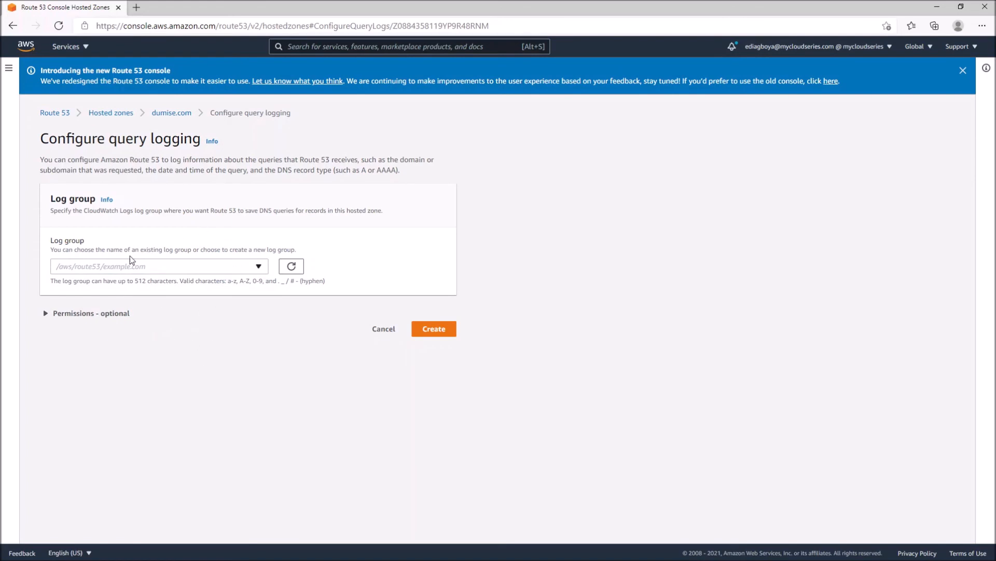
{"action": "left_click", "coordinate": [190, 268]}
{"action": "left_click", "coordinate": [189, 268]}
Switch to the CloudWatch service and show its list of log groups
{"action": "left_click", "coordinate": [66, 47]}
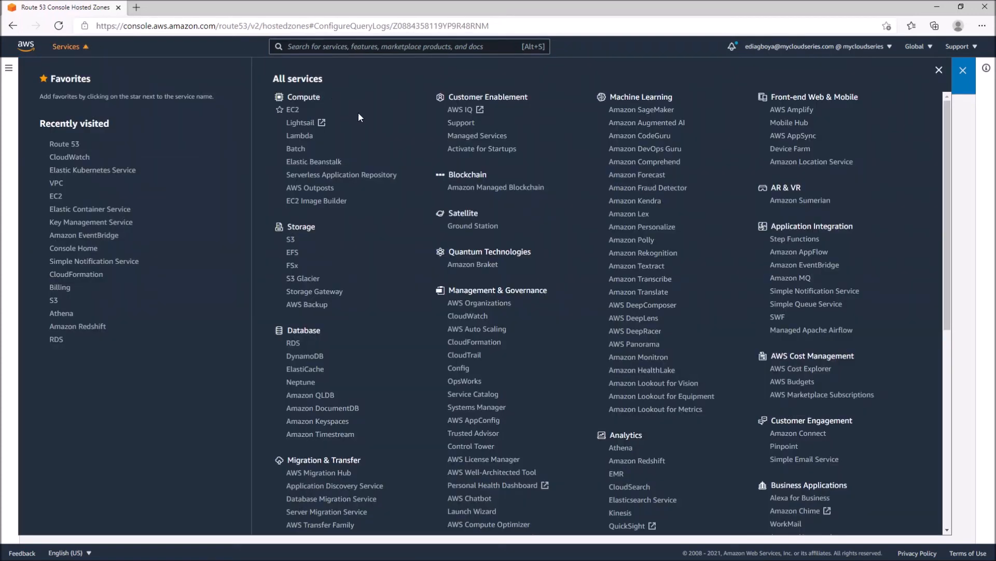
{"action": "scroll", "coordinate": [406, 316], "scroll_direction": "down", "scroll_amount": 1}
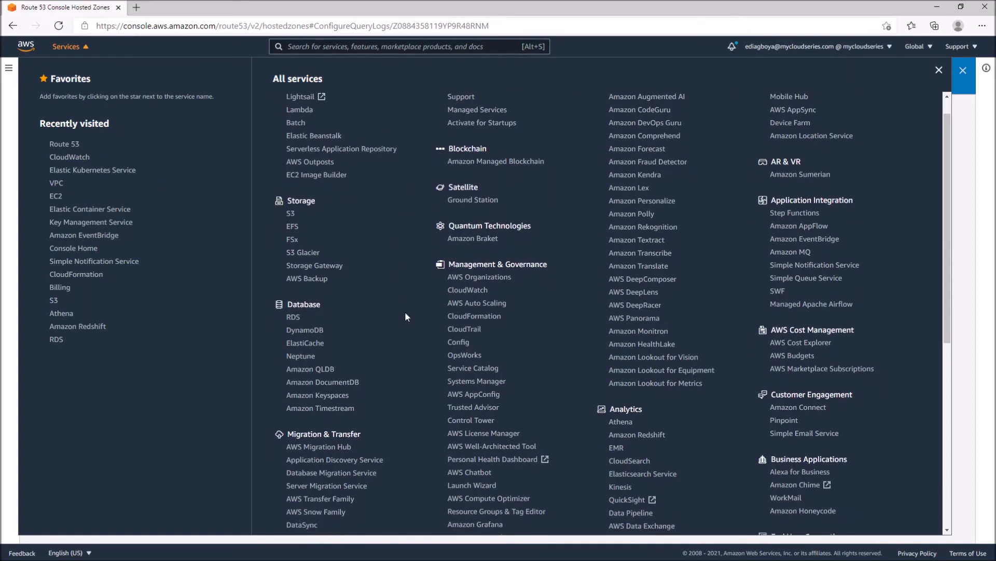
{"action": "scroll", "coordinate": [540, 356], "scroll_direction": "down", "scroll_amount": 1}
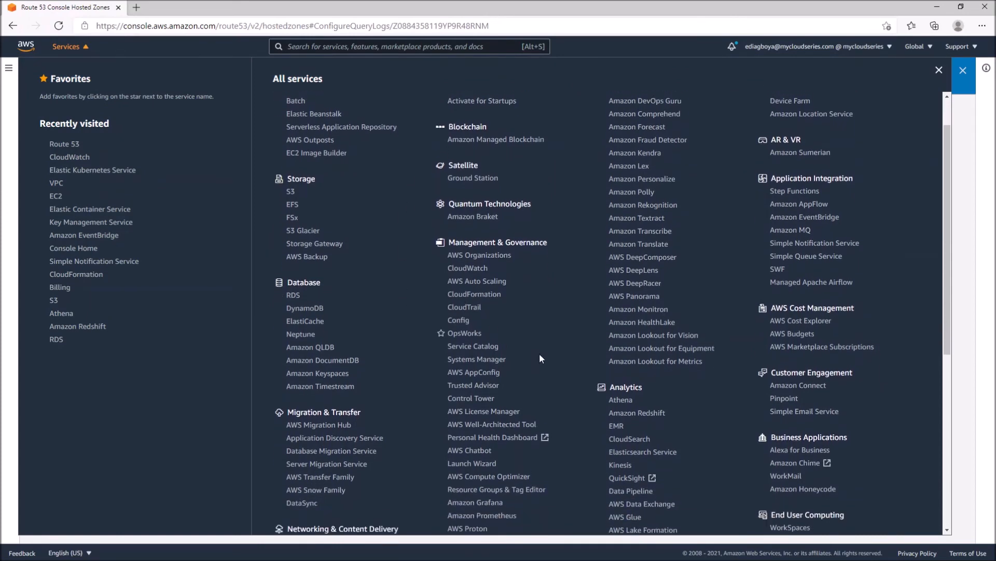
{"action": "scroll", "coordinate": [540, 357], "scroll_direction": "up", "scroll_amount": 2}
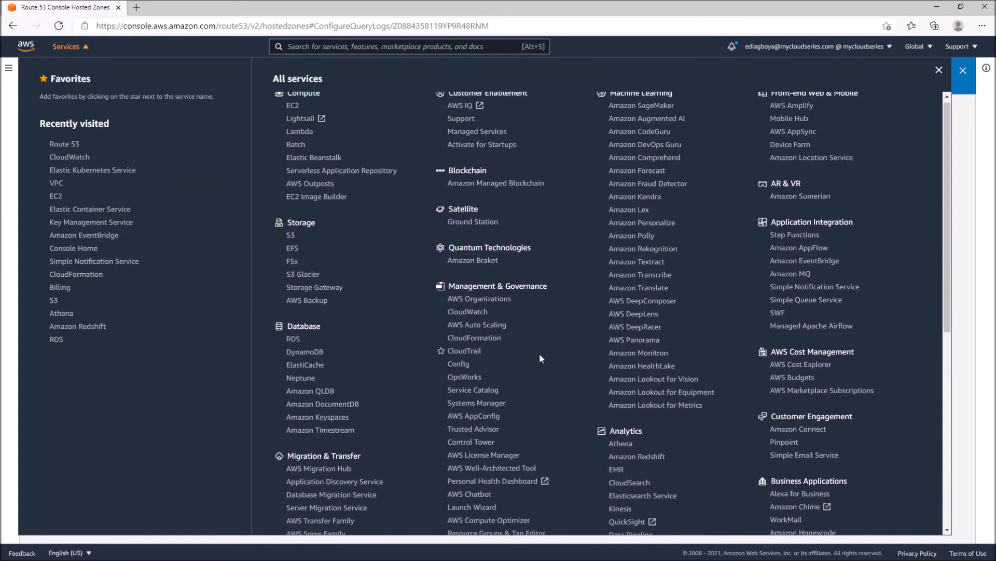
{"action": "scroll", "coordinate": [540, 357], "scroll_direction": "down", "scroll_amount": 4}
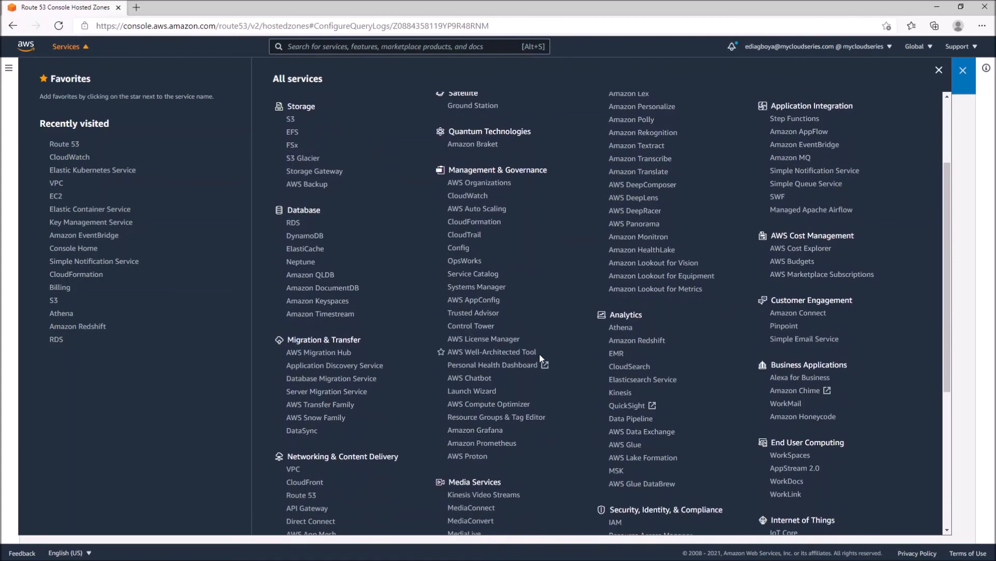
{"action": "left_click", "coordinate": [457, 196]}
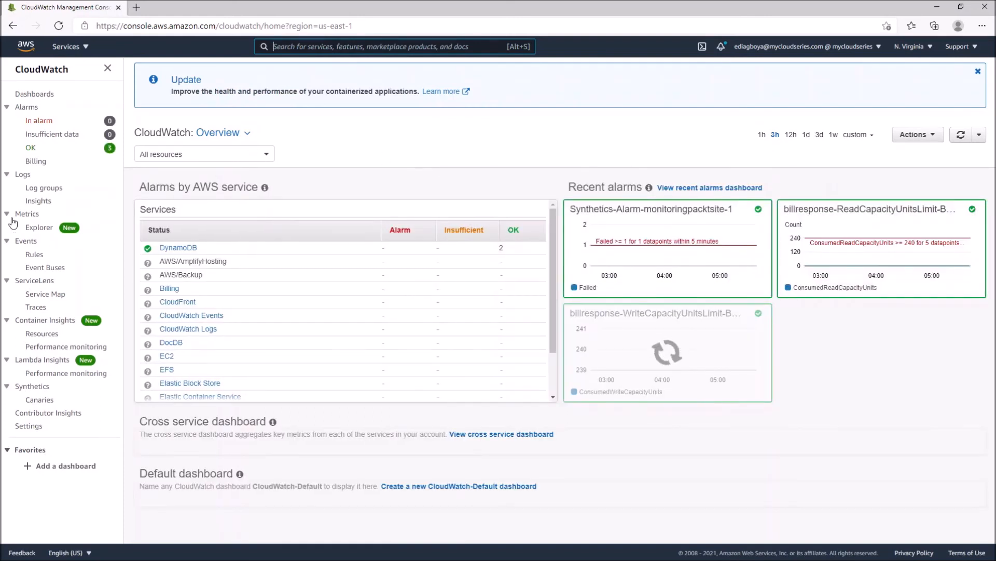
{"action": "left_click", "coordinate": [55, 187]}
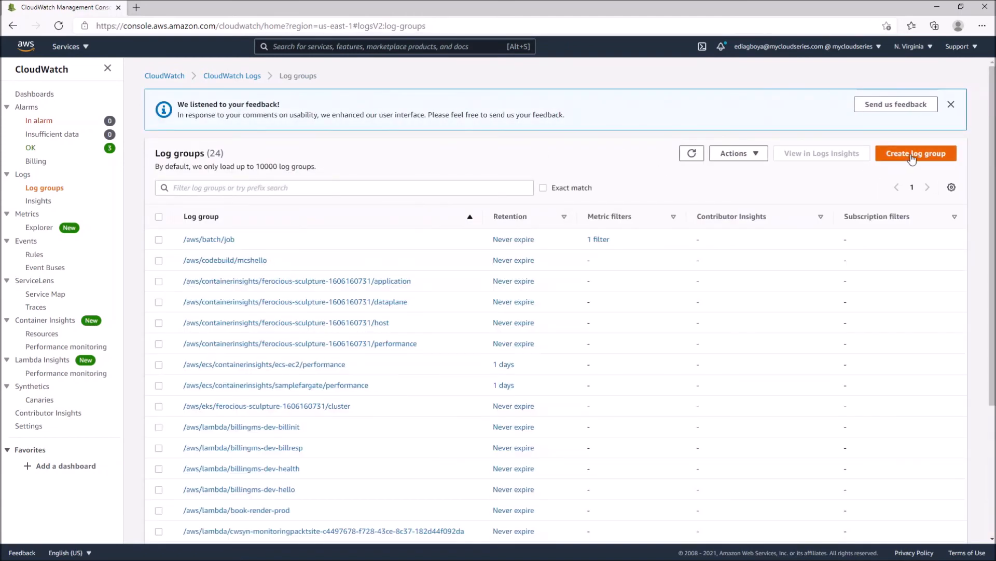
Create a log group named /aws/route53/myhostedzonelogs with the retention setting Never expire and no KMS key
{"action": "left_click", "coordinate": [912, 159]}
{"action": "left_click", "coordinate": [383, 179]}
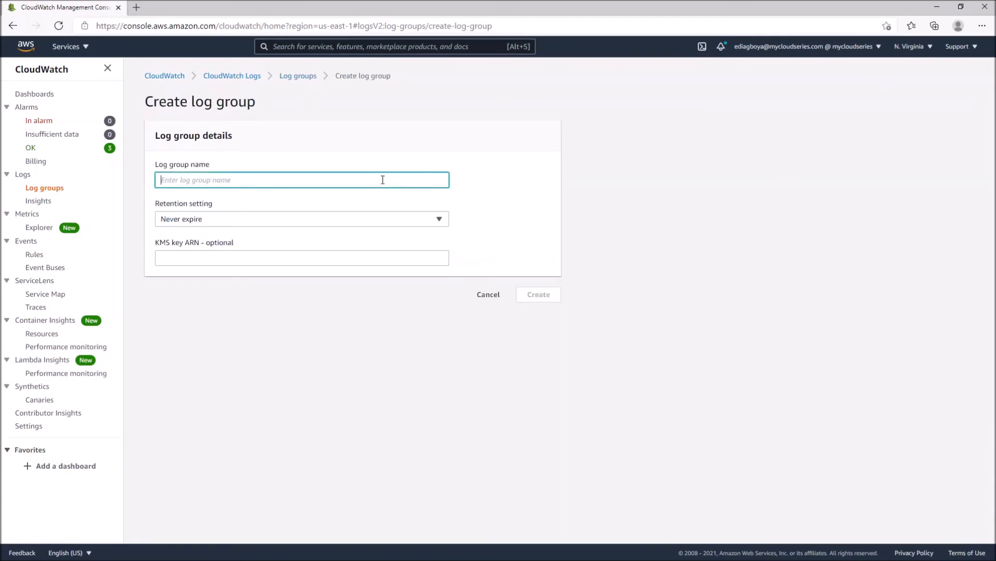
{"action": "type", "text": "/"}
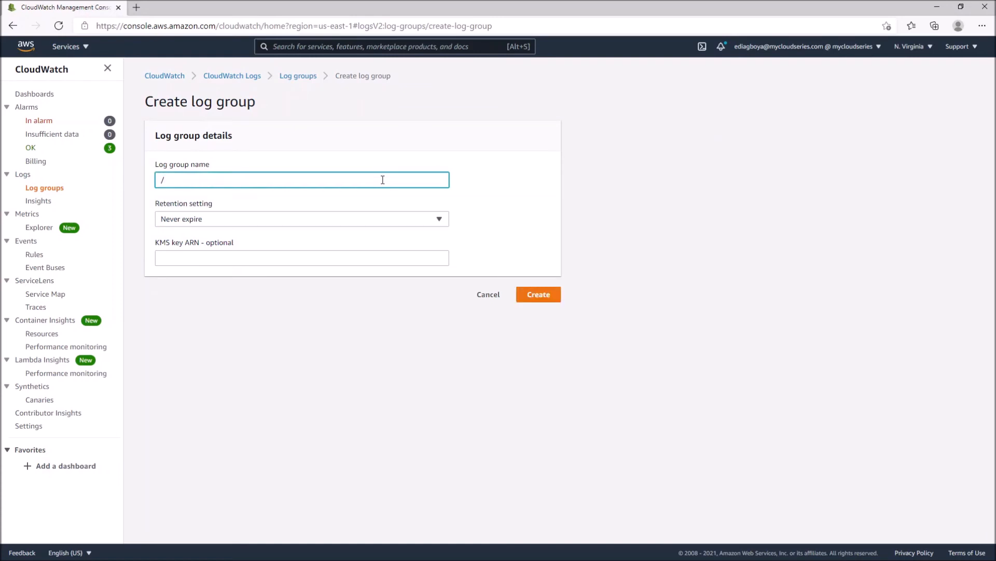
{"action": "type", "text": "aws/route53/myhostedzonelogs"}
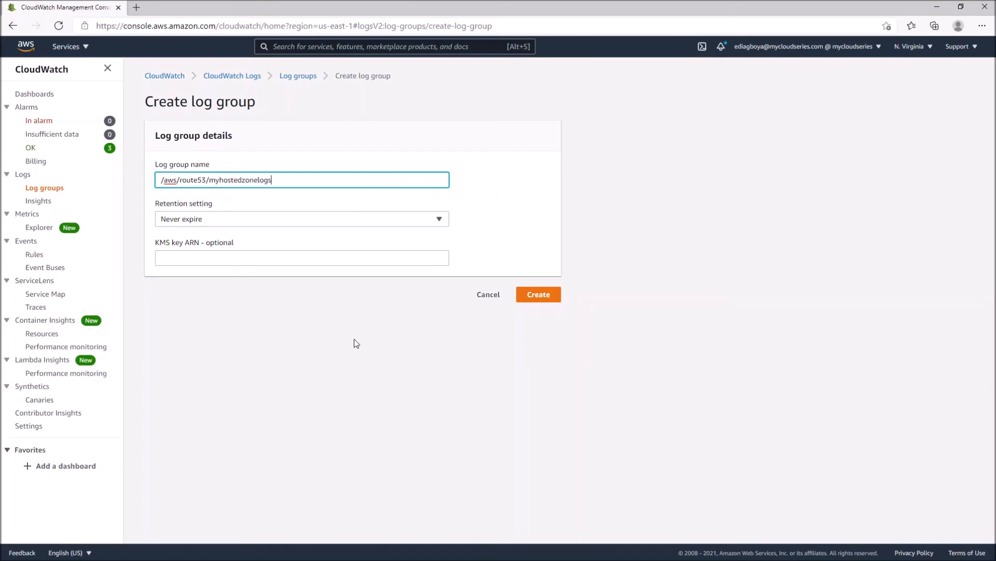
{"action": "left_click", "coordinate": [281, 259]}
{"action": "left_click", "coordinate": [405, 223]}
{"action": "left_click", "coordinate": [506, 139]}
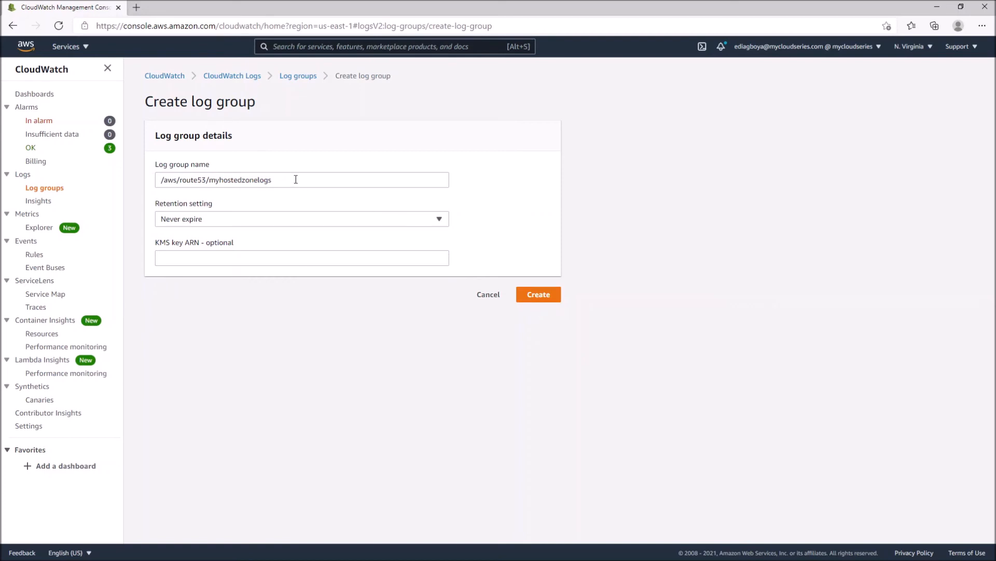
{"action": "left_click", "coordinate": [542, 294]}
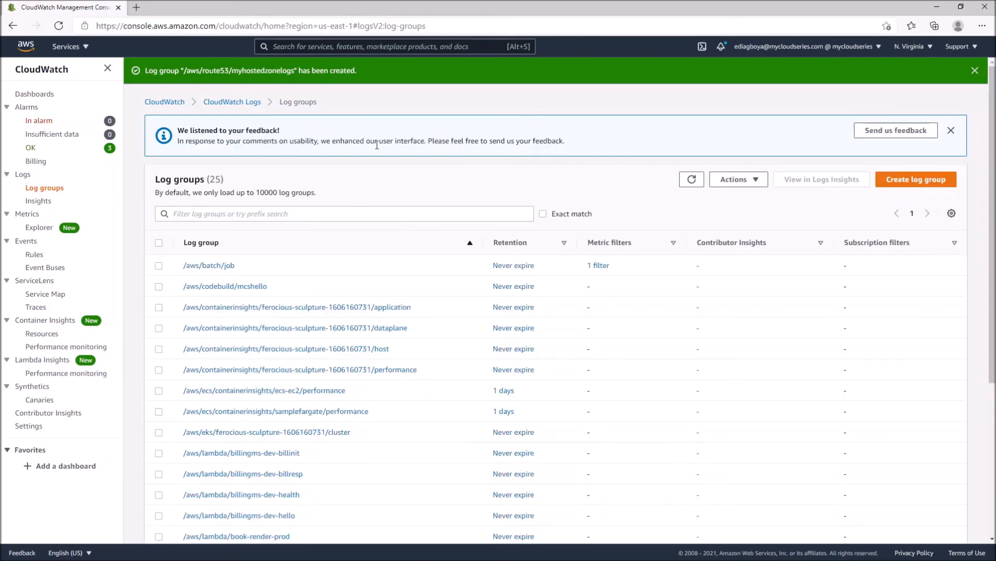
Switch to the Route 53 service and open the query logging configuration for the hosted zone dumise.com
{"action": "left_click", "coordinate": [69, 46]}
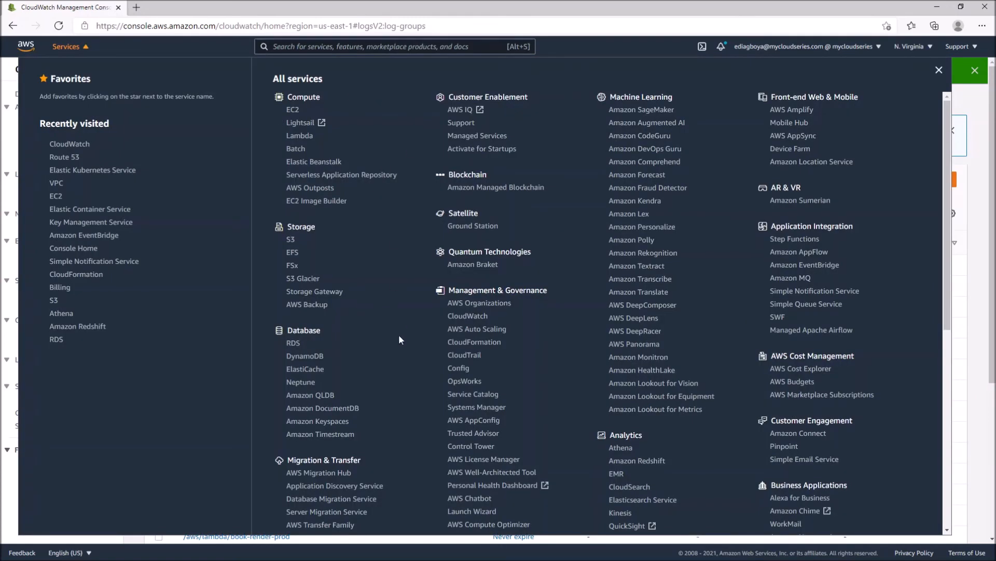
{"action": "scroll", "coordinate": [400, 340], "scroll_direction": "down", "scroll_amount": 3}
{"action": "scroll", "coordinate": [399, 340], "scroll_direction": "down", "scroll_amount": 5}
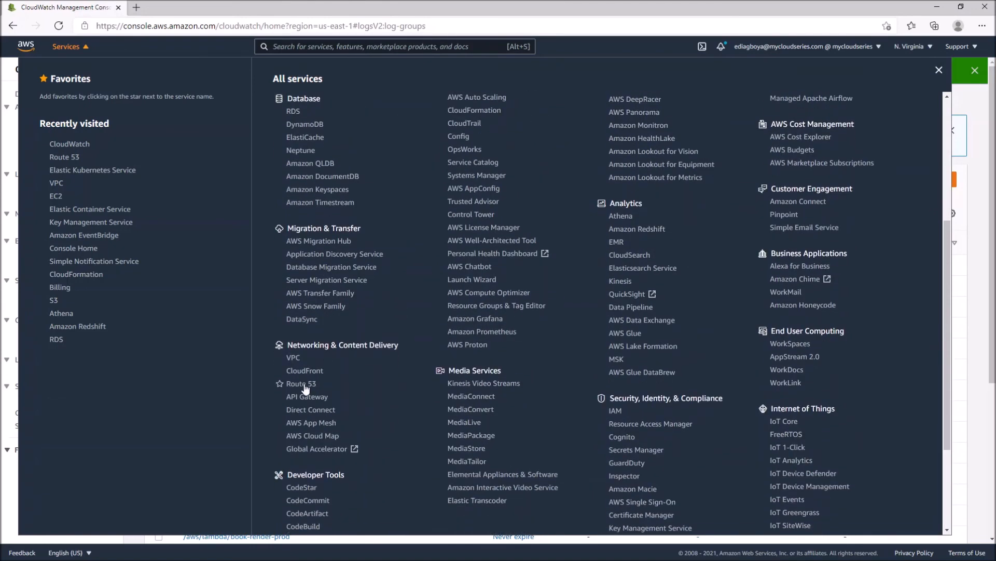
{"action": "left_click", "coordinate": [305, 388]}
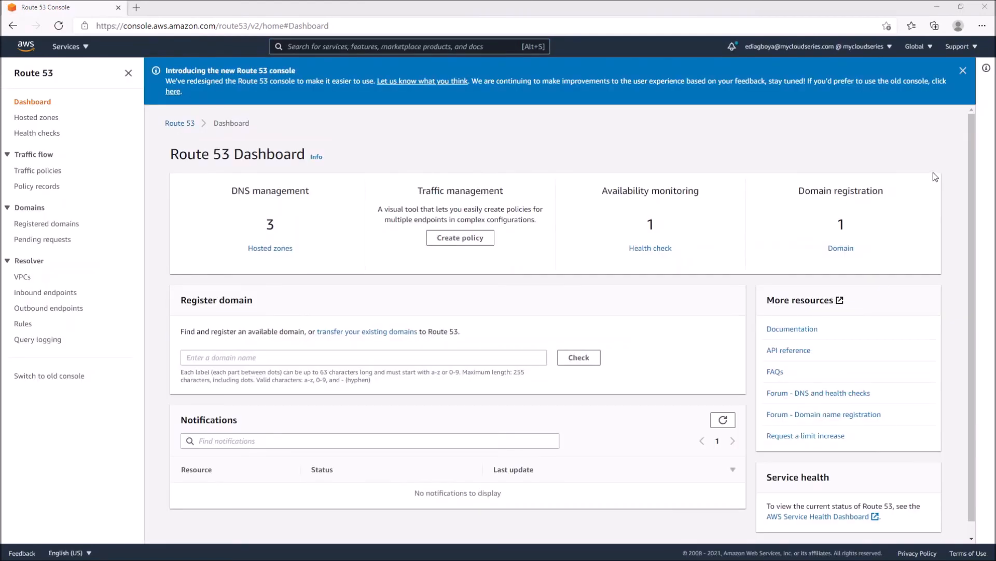
{"action": "left_click", "coordinate": [275, 250]}
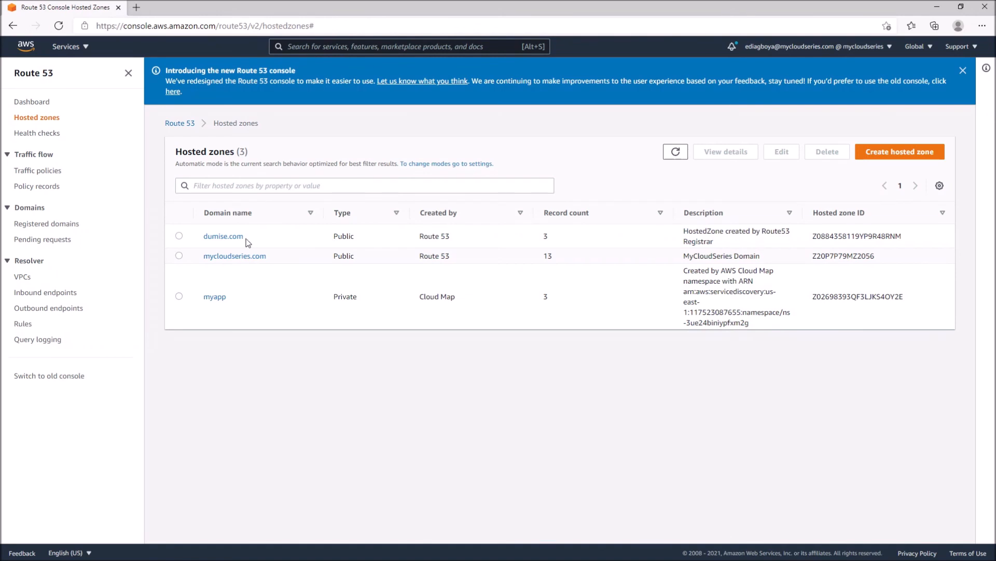
{"action": "left_click", "coordinate": [223, 236]}
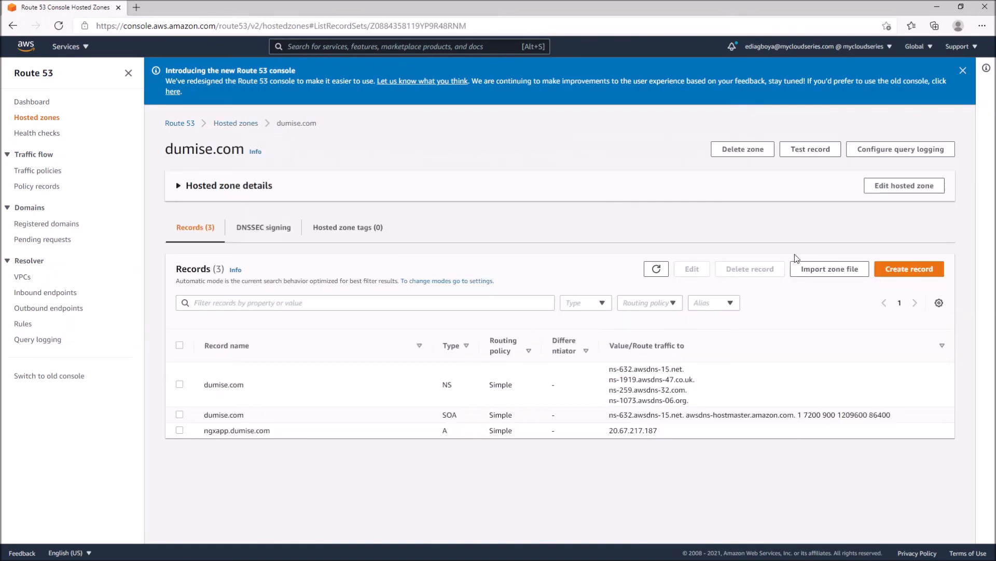
{"action": "left_click", "coordinate": [890, 154]}
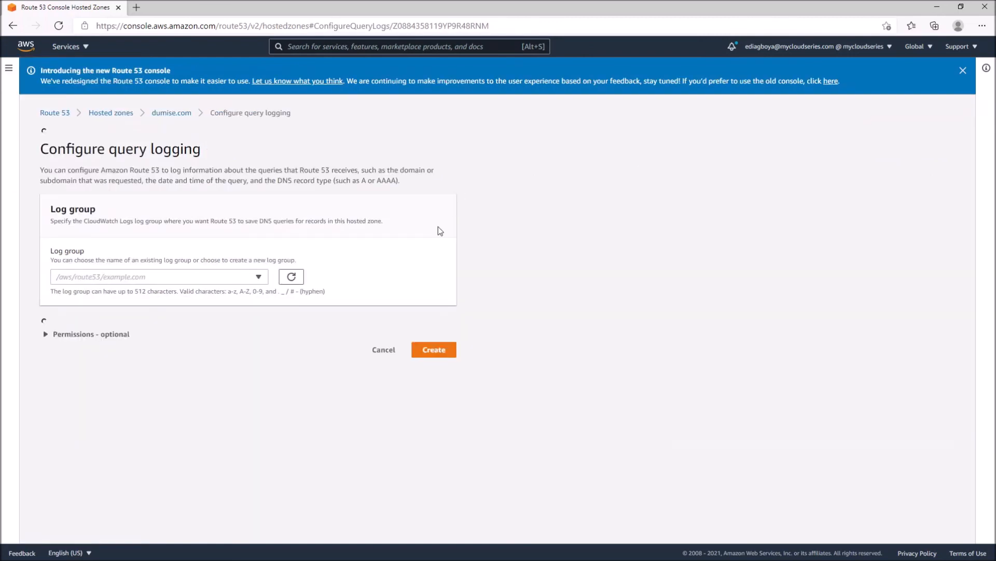
Choose the log group /aws/route53/myhostedzonelogs, review the optional permissions, and create the query logging configuration
{"action": "left_click", "coordinate": [147, 265]}
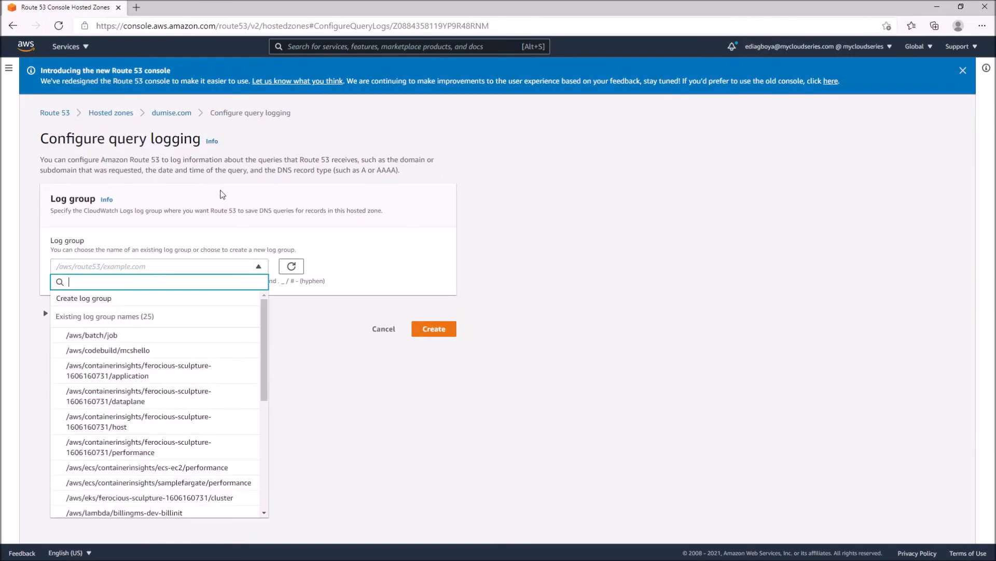
{"action": "left_click_drag", "start_coordinate": [265, 334], "coordinate": [270, 445]}
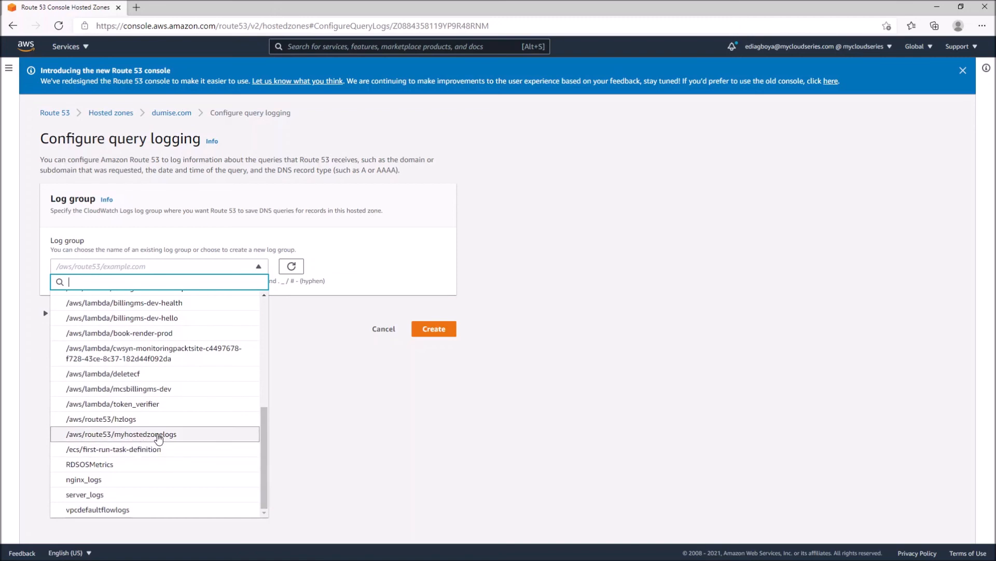
{"action": "left_click", "coordinate": [159, 438]}
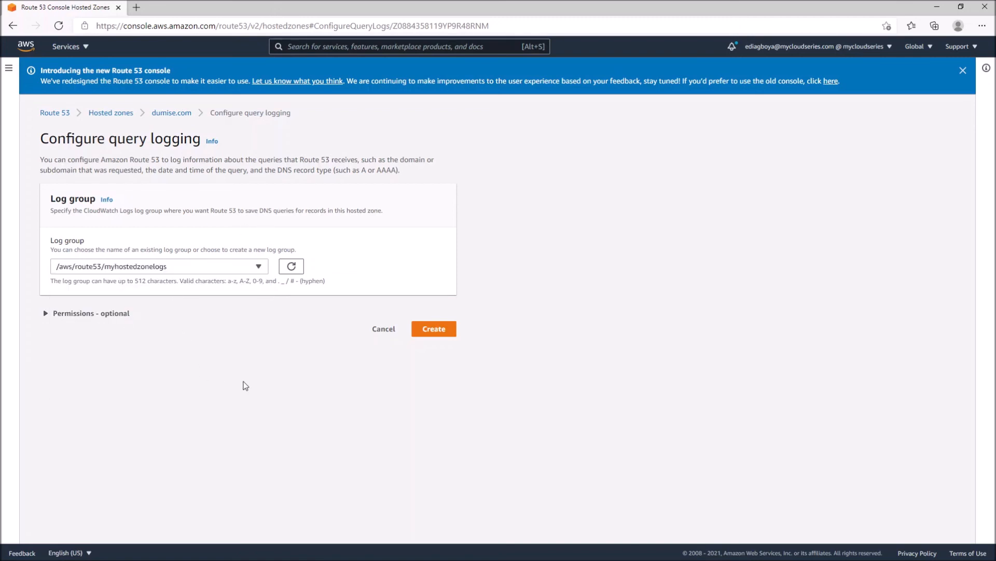
{"action": "left_click", "coordinate": [86, 311]}
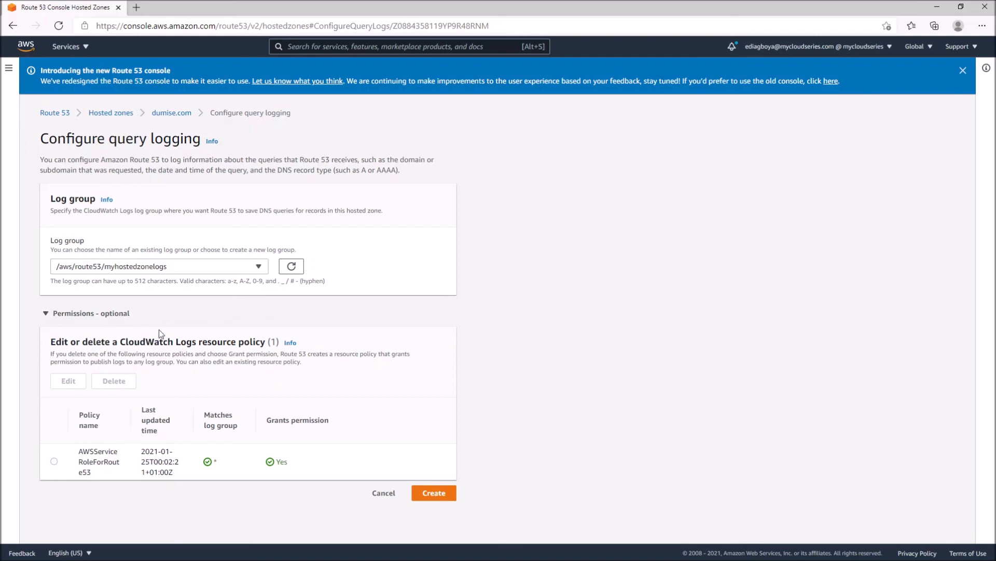
{"action": "left_click", "coordinate": [448, 496]}
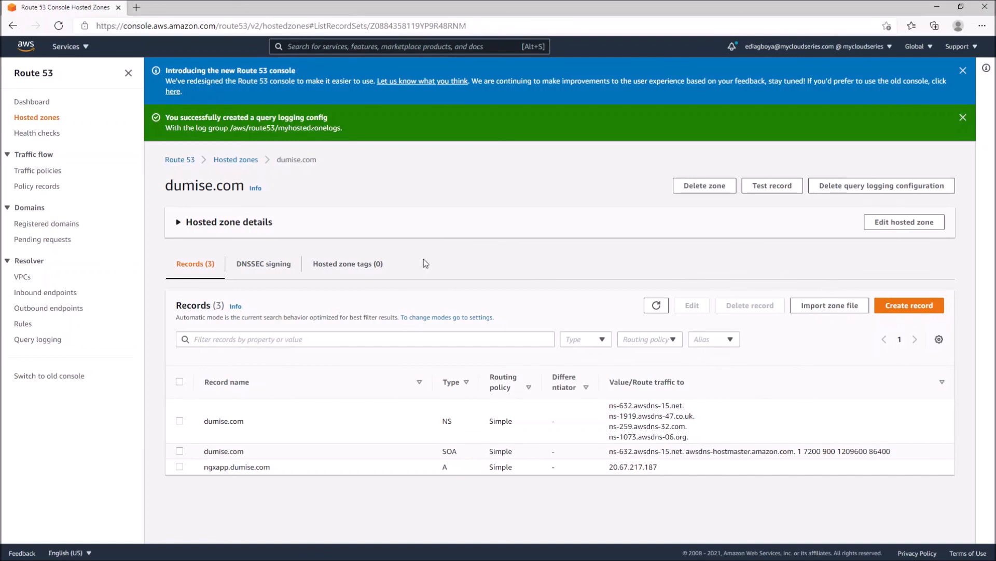
Switch to the CloudWatch service and open the log group /aws/route53/myhostedzonelogs
{"action": "left_click", "coordinate": [73, 47]}
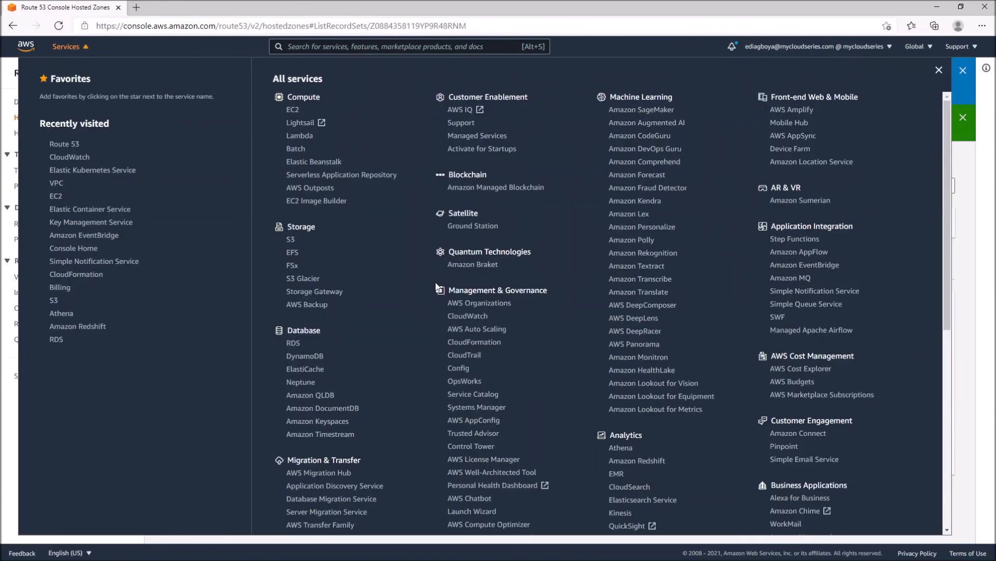
{"action": "left_click", "coordinate": [479, 317]}
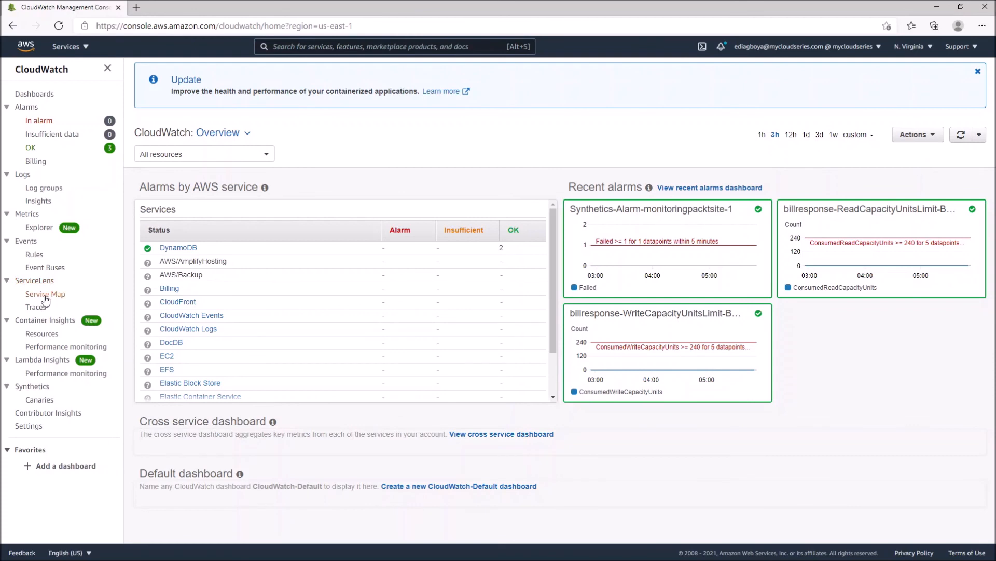
{"action": "left_click", "coordinate": [36, 189]}
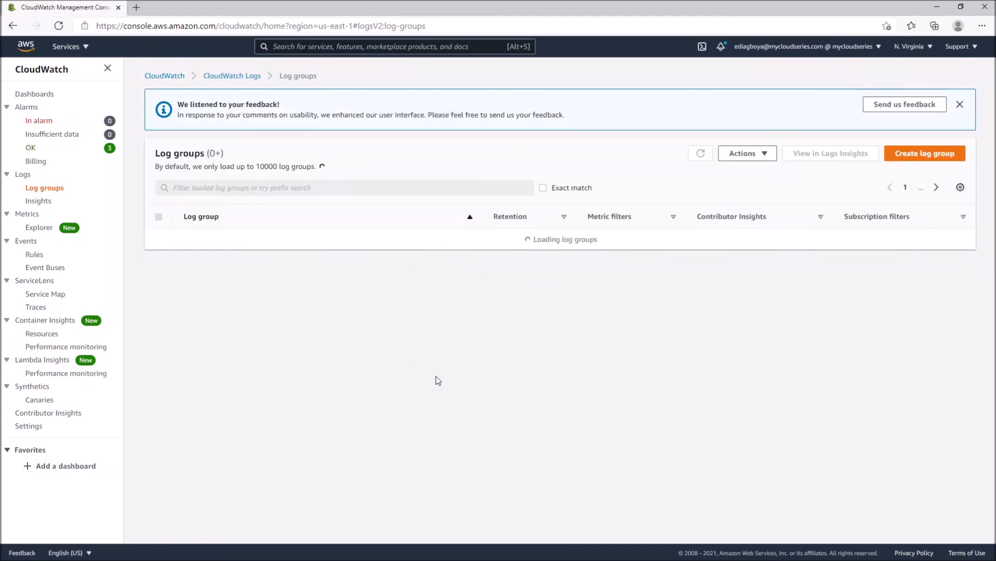
{"action": "scroll", "coordinate": [436, 376], "scroll_direction": "down", "scroll_amount": 3}
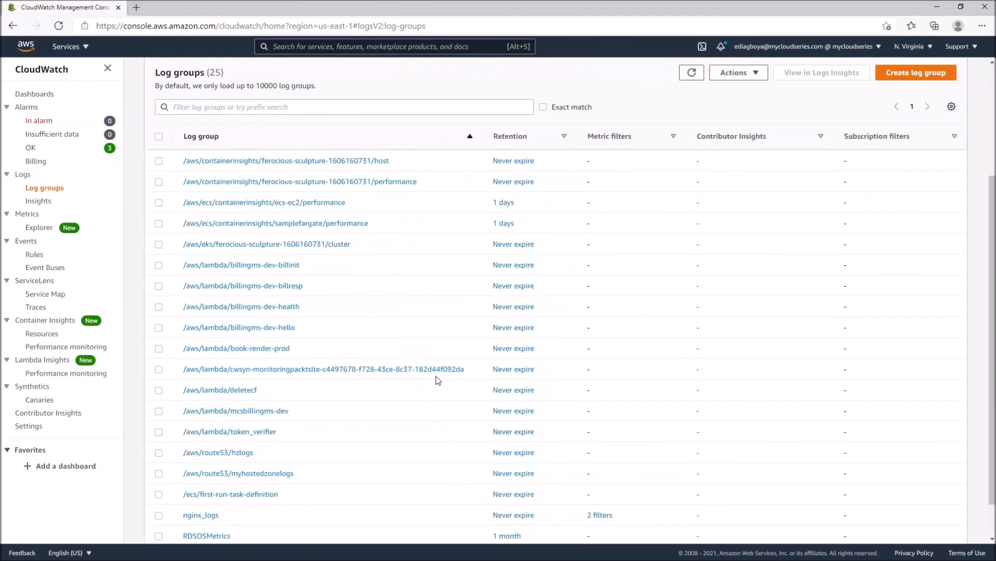
{"action": "scroll", "coordinate": [436, 376], "scroll_direction": "down", "scroll_amount": 1}
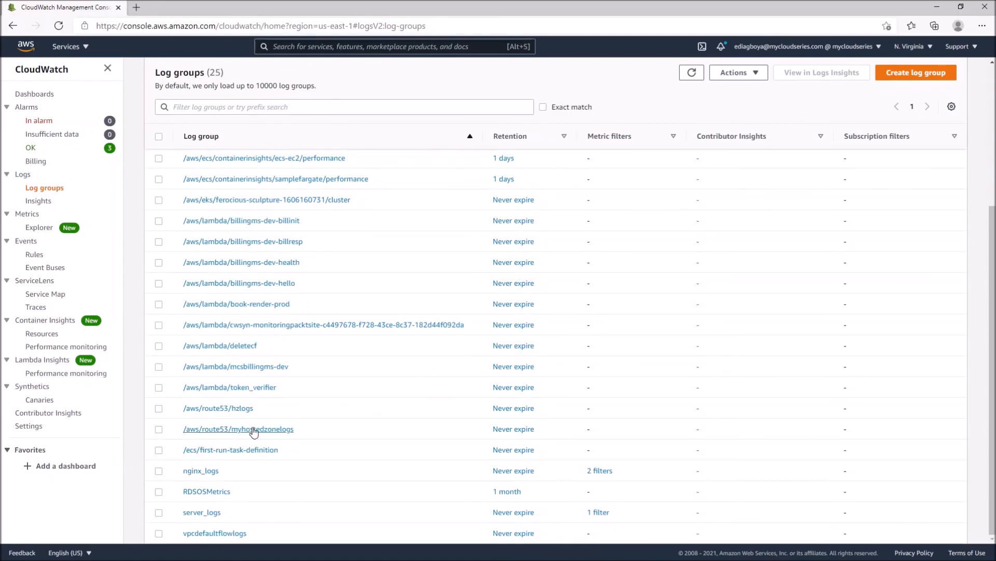
{"action": "left_click", "coordinate": [348, 428]}
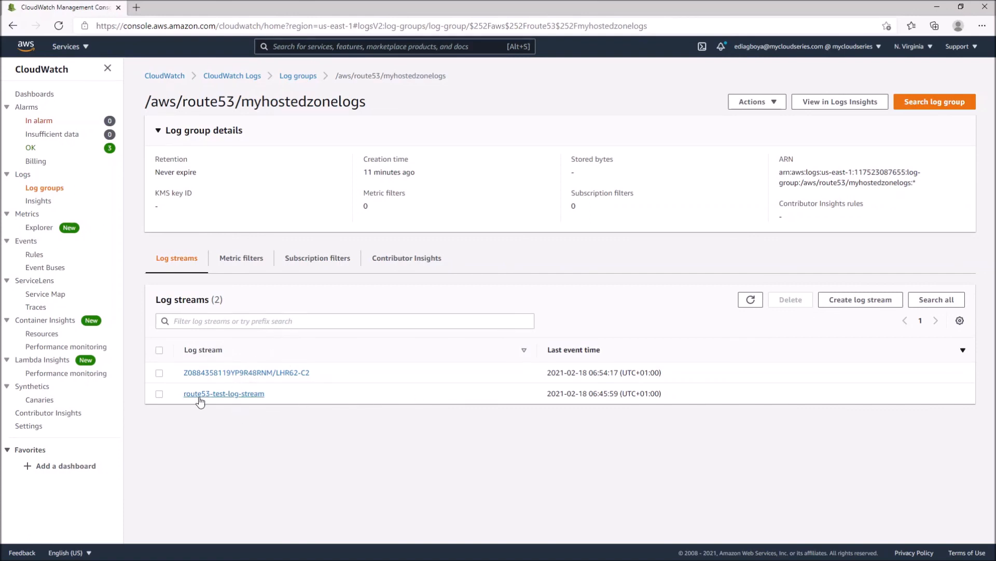
Open route53-test-log-stream, examine its log event in full, and return to the log group
{"action": "left_click", "coordinate": [258, 372]}
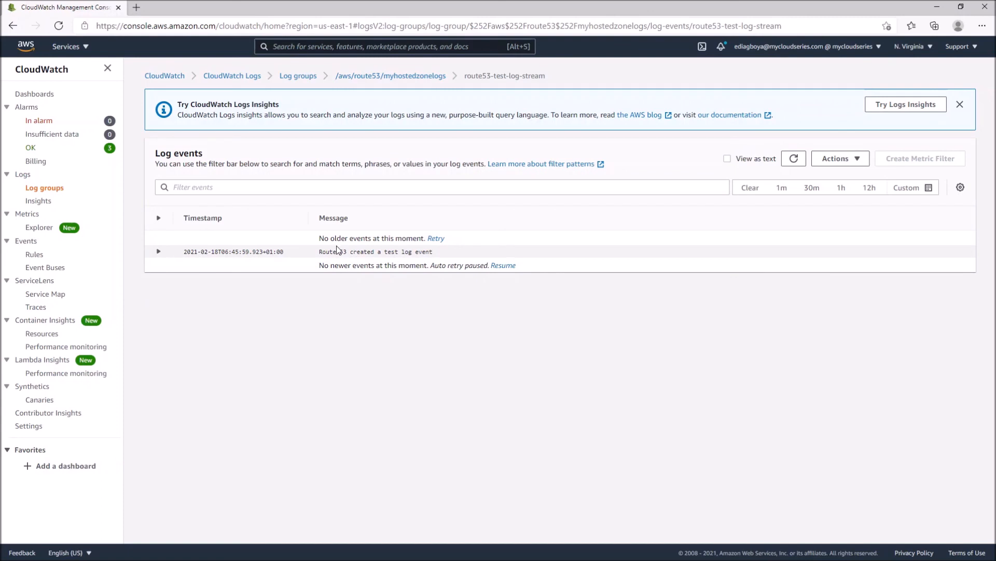
{"action": "left_click", "coordinate": [321, 256]}
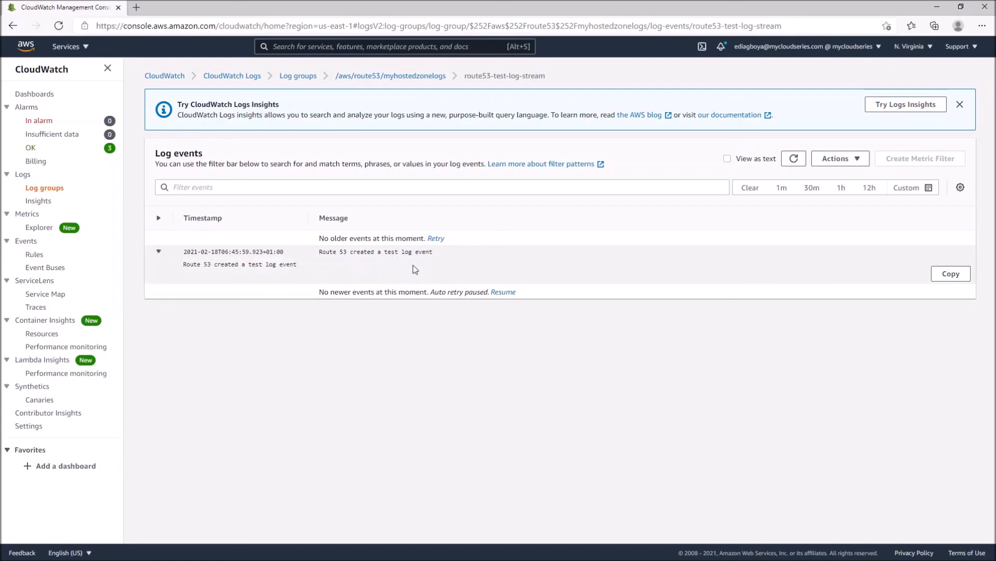
{"action": "left_click", "coordinate": [403, 77]}
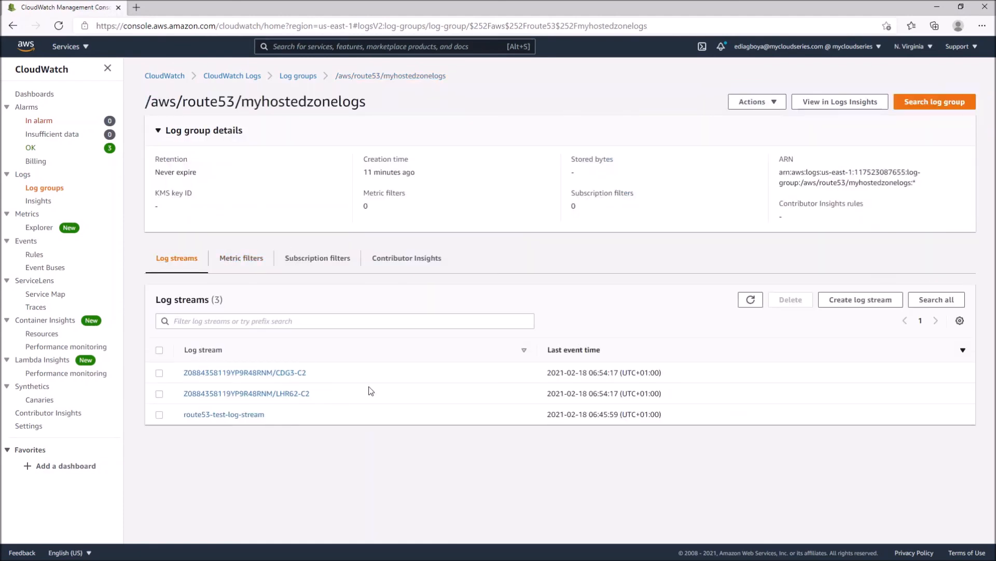
Open the log stream ending in LHR62-C2, examine its DNS query record, and return to the log group
{"action": "left_click", "coordinate": [259, 394]}
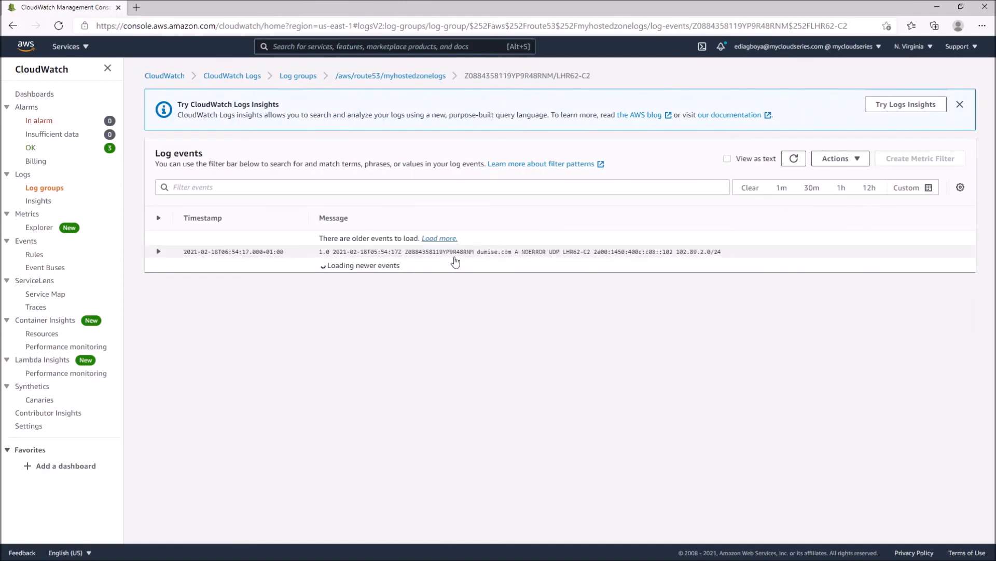
{"action": "left_click", "coordinate": [362, 258]}
{"action": "left_click", "coordinate": [362, 257]}
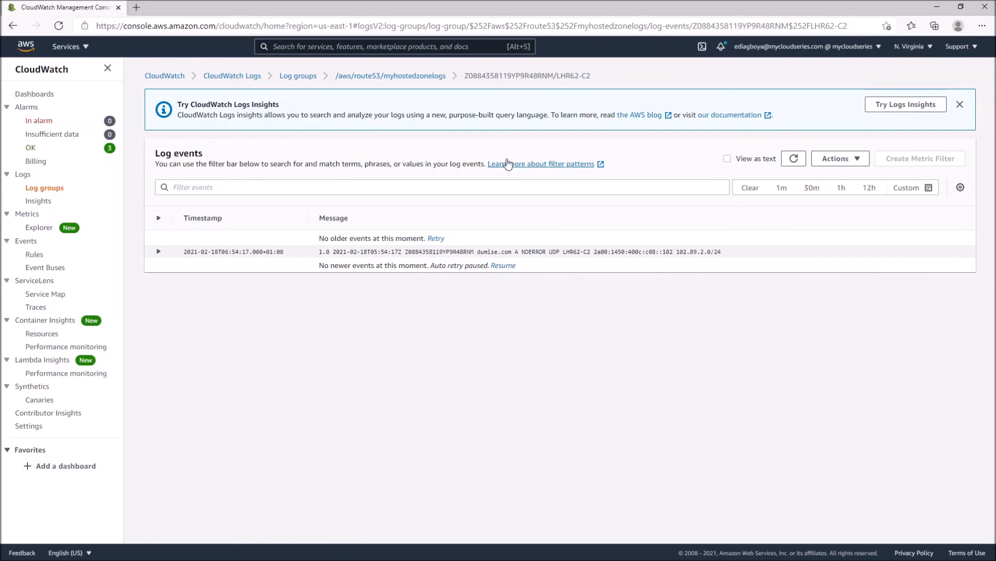
{"action": "left_click", "coordinate": [389, 77]}
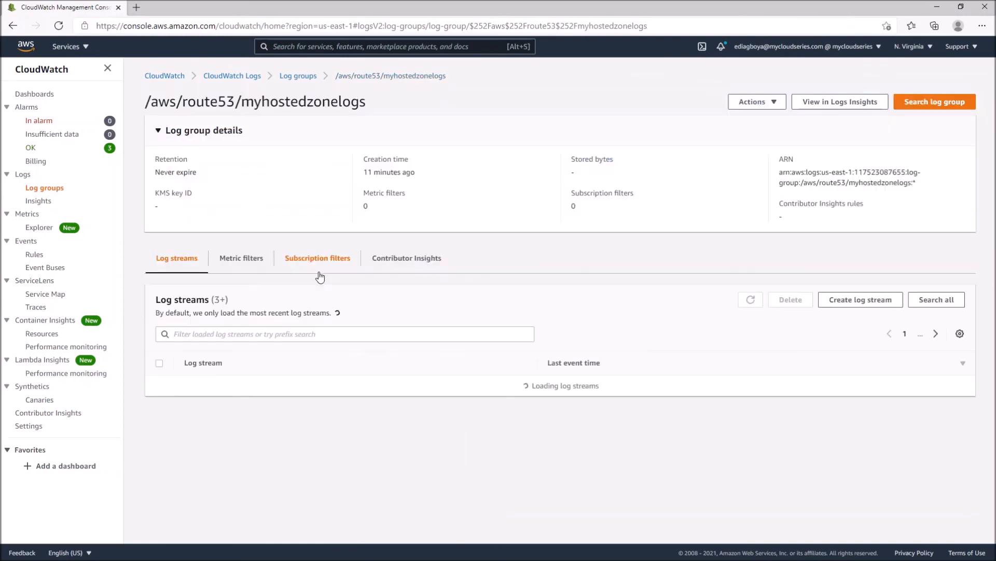